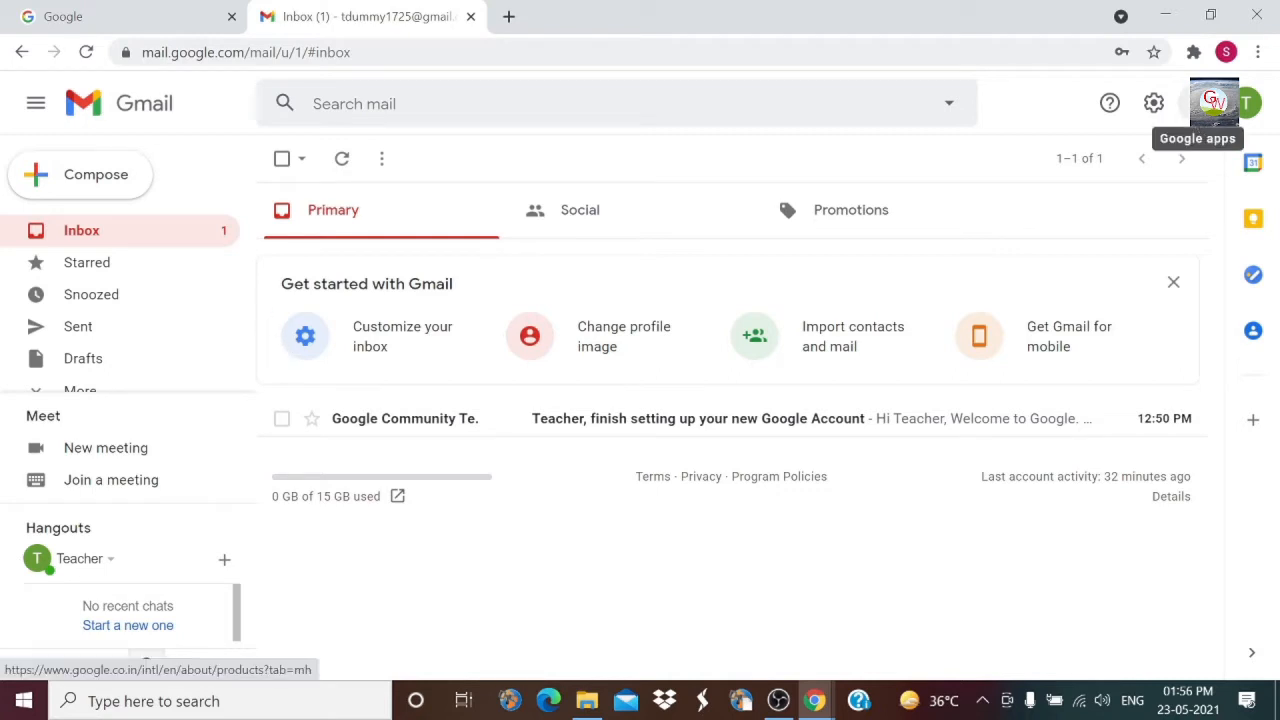
Step: Open the Google apps grid in Gmail and scroll down to Forms
{"action": "left_click", "coordinate": [1214, 102]}
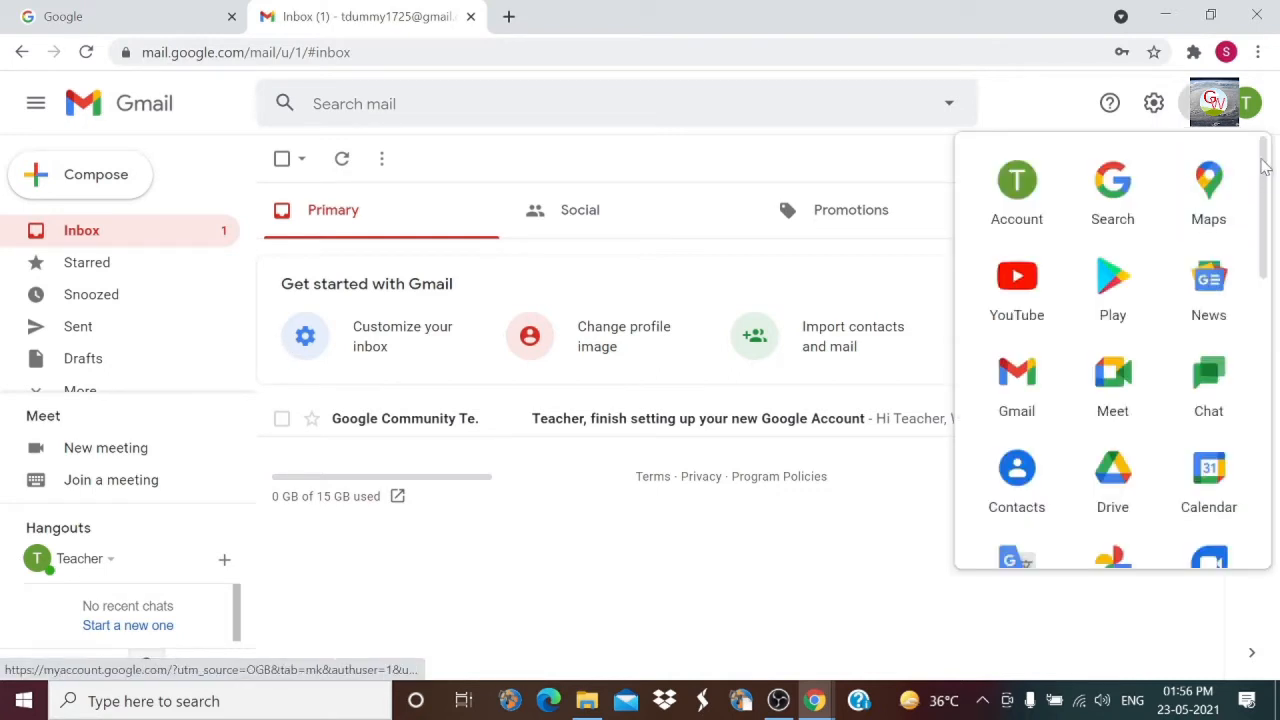
{"action": "left_click_drag", "start_coordinate": [1267, 170], "coordinate": [1260, 505]}
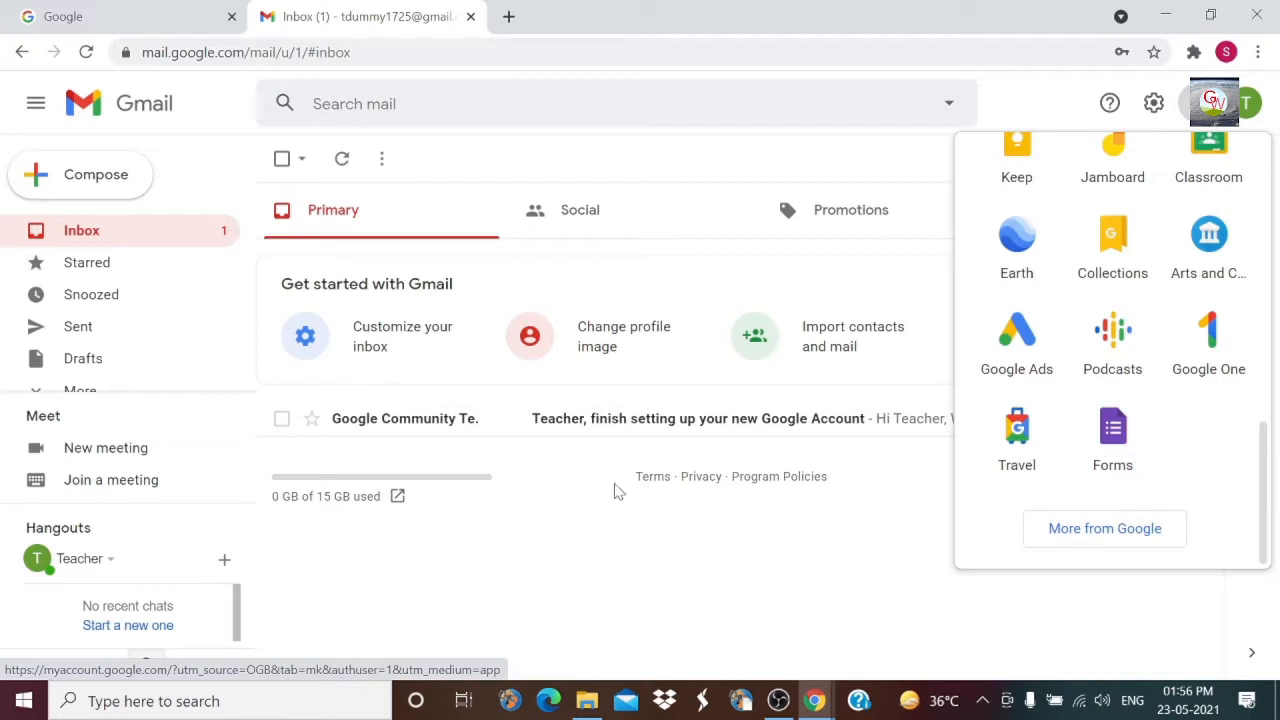
Step: Go to forms.google.com in a new Chrome tab
{"action": "left_click", "coordinate": [509, 17]}
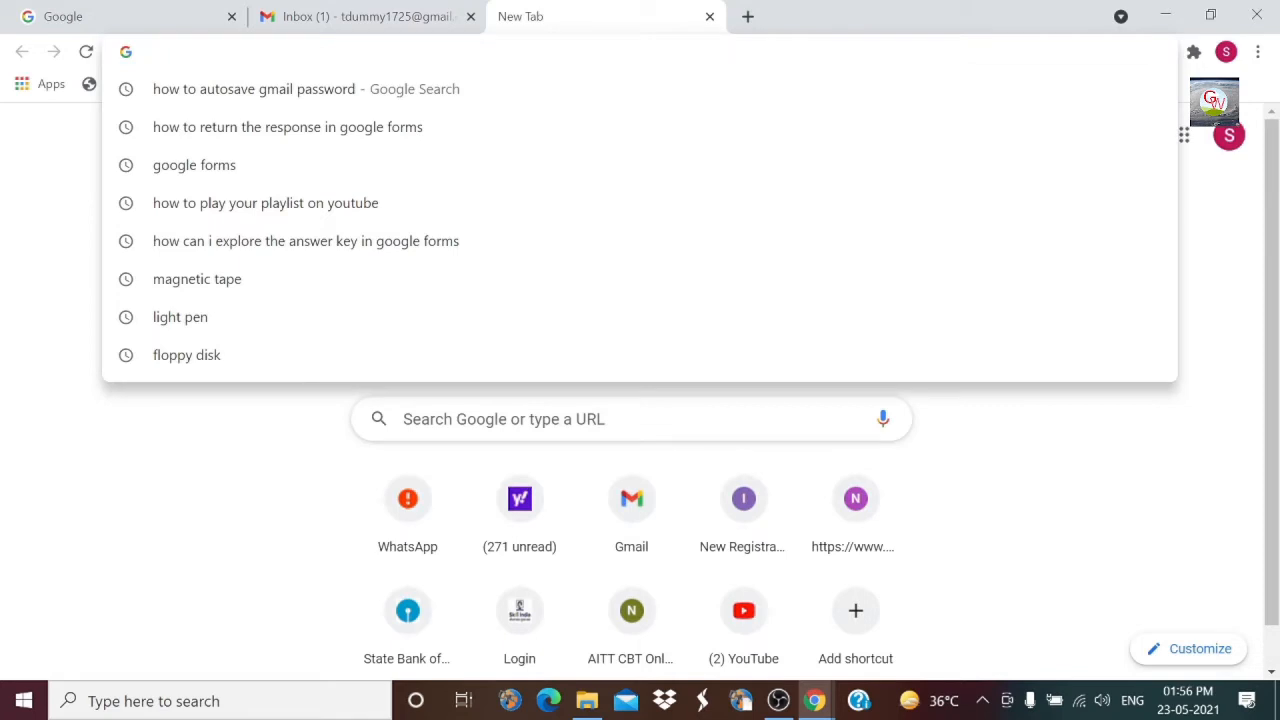
{"action": "type", "text": "forms."}
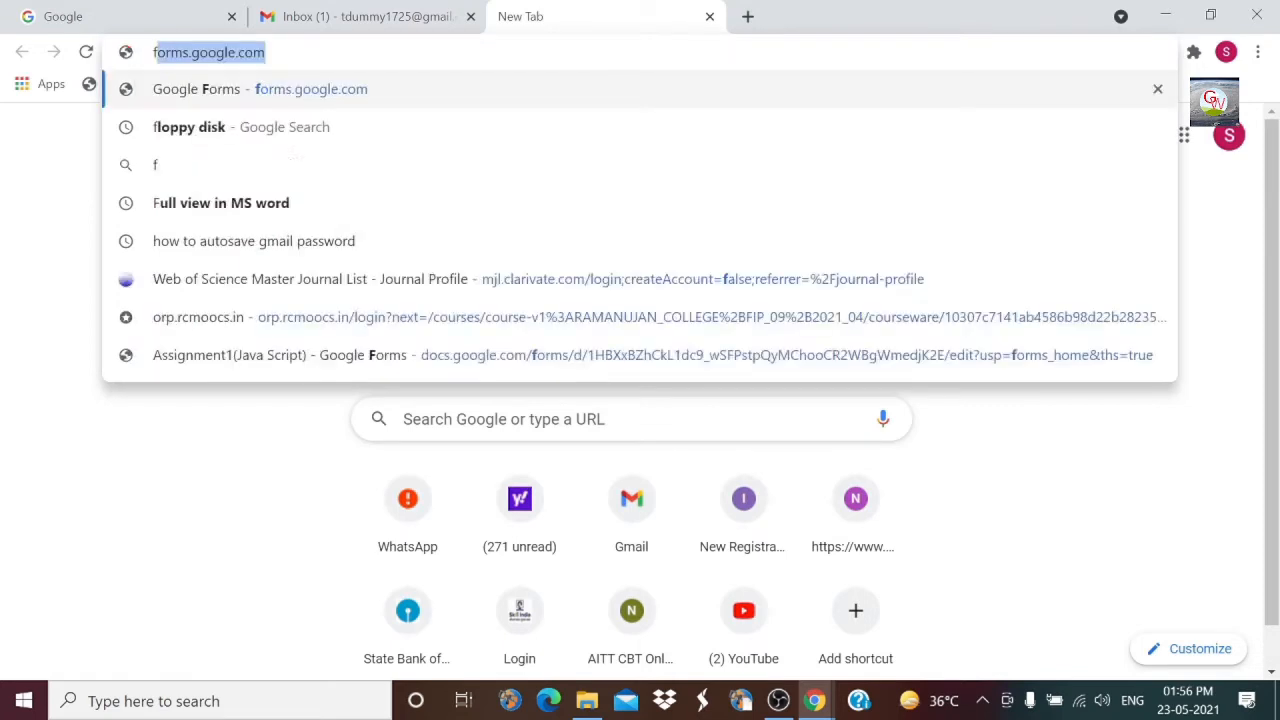
{"action": "type", "text": "ggo"}
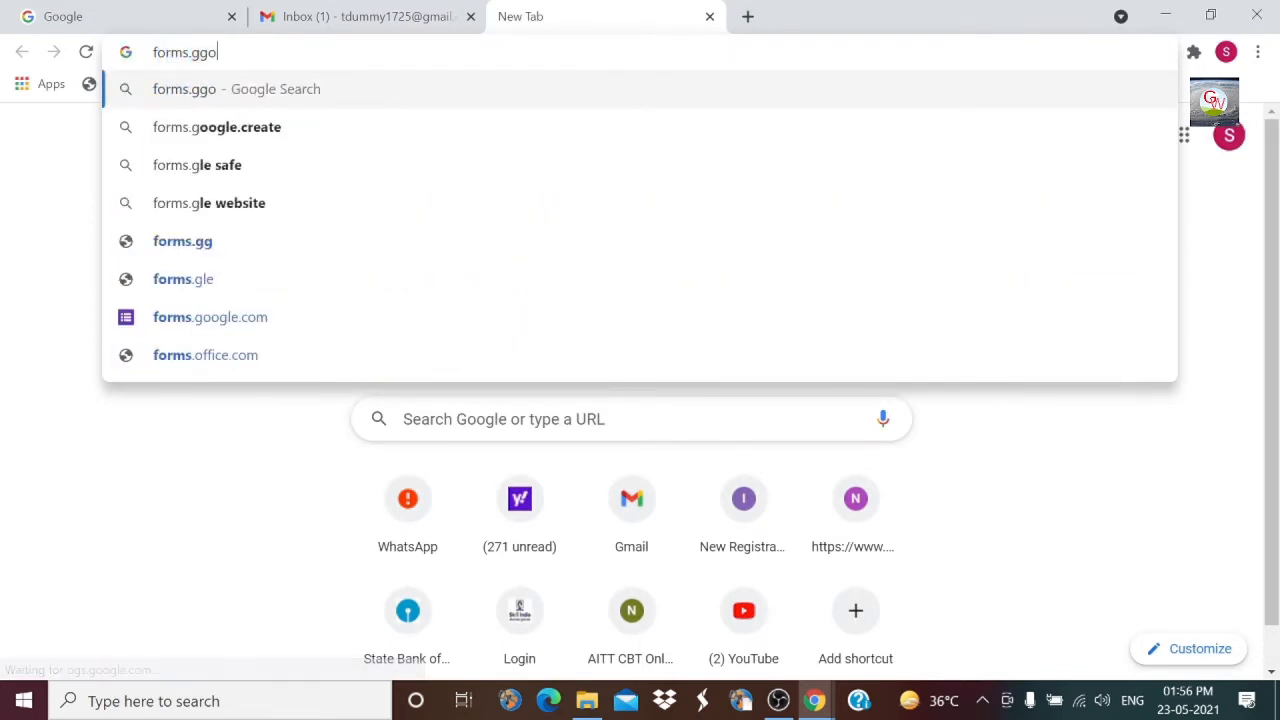
{"action": "key", "text": "BackSpace"}
{"action": "key", "text": "BackSpace"}
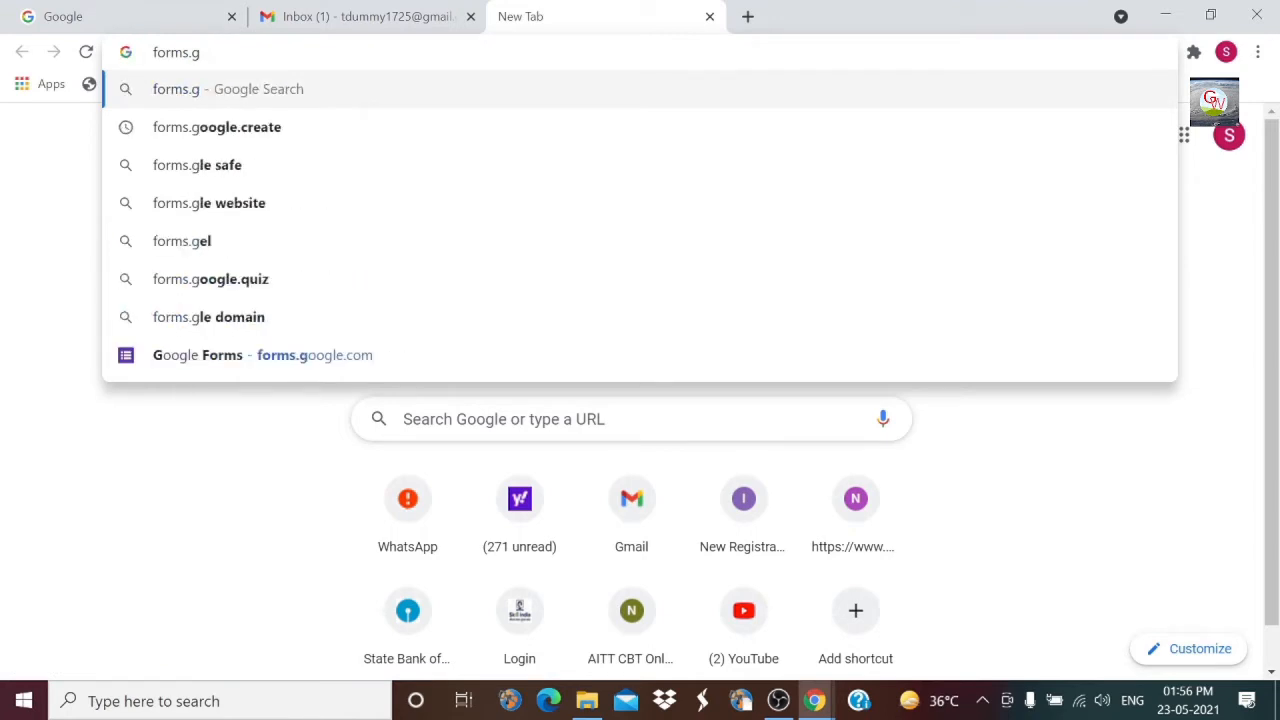
{"action": "type", "text": "oogle.c"}
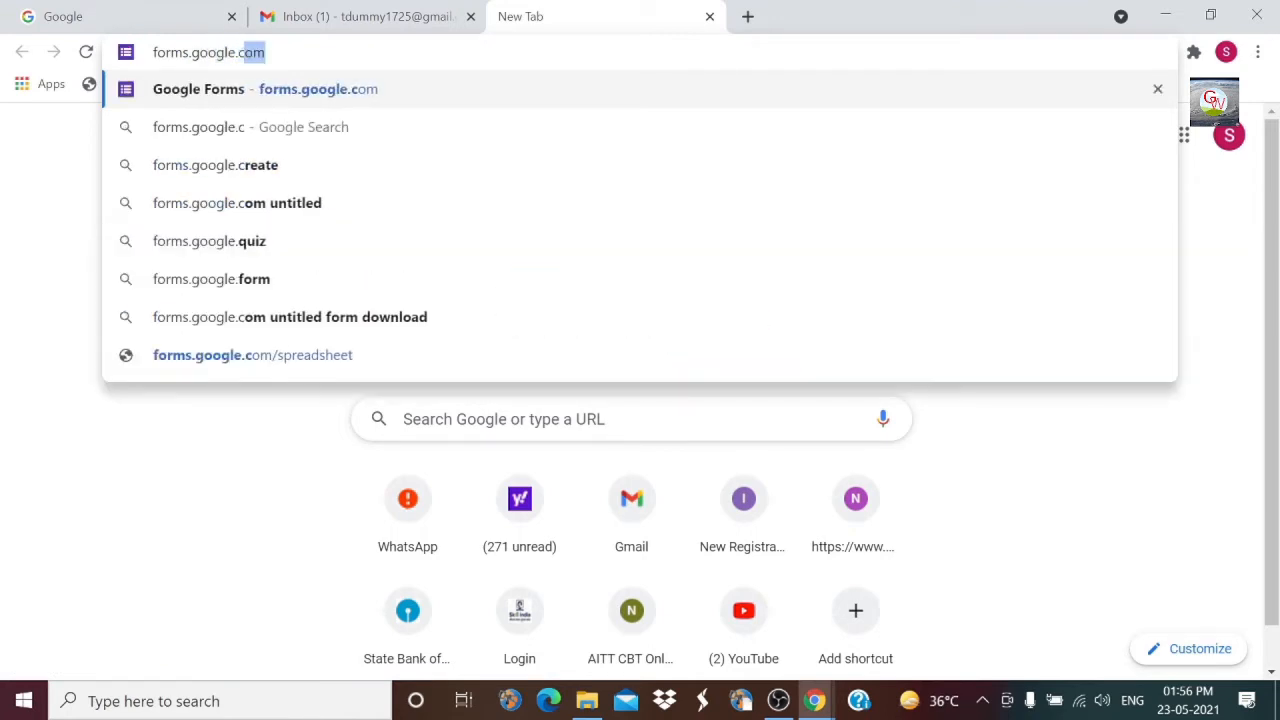
{"action": "type", "text": "om"}
{"action": "key", "text": "Return"}
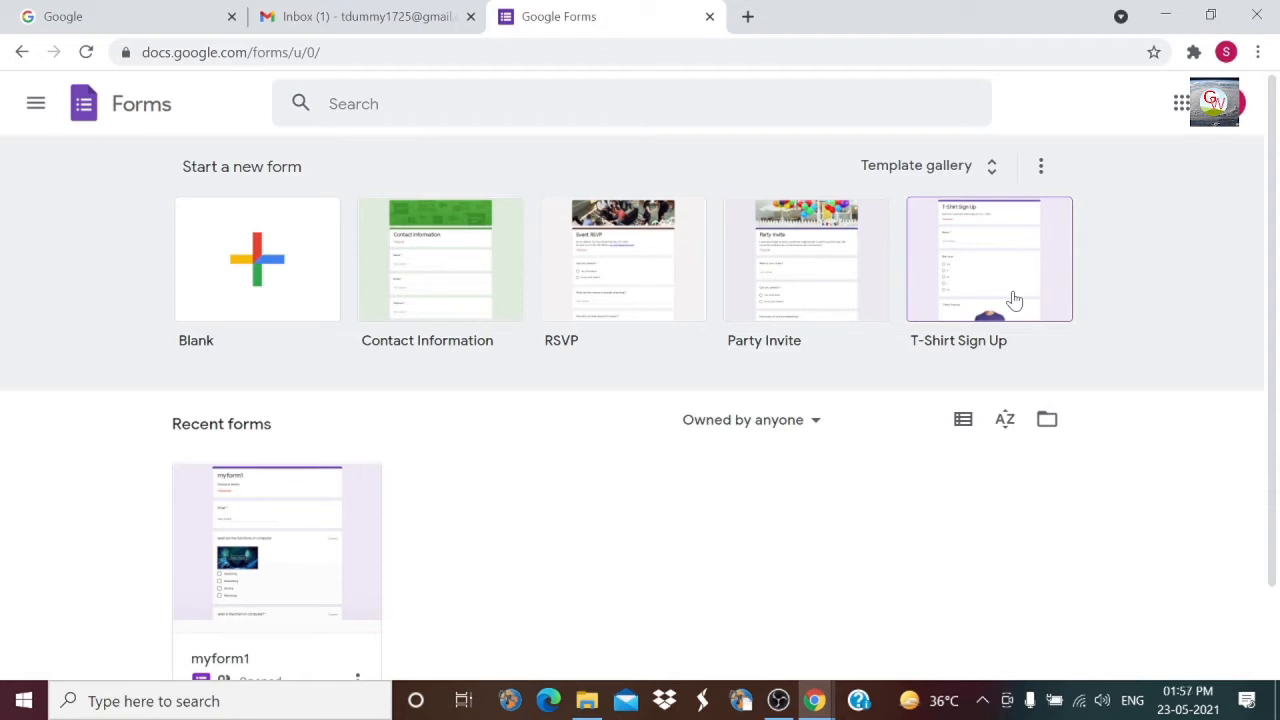
Step: Create a Blank form from the template gallery
{"action": "left_click", "coordinate": [997, 172]}
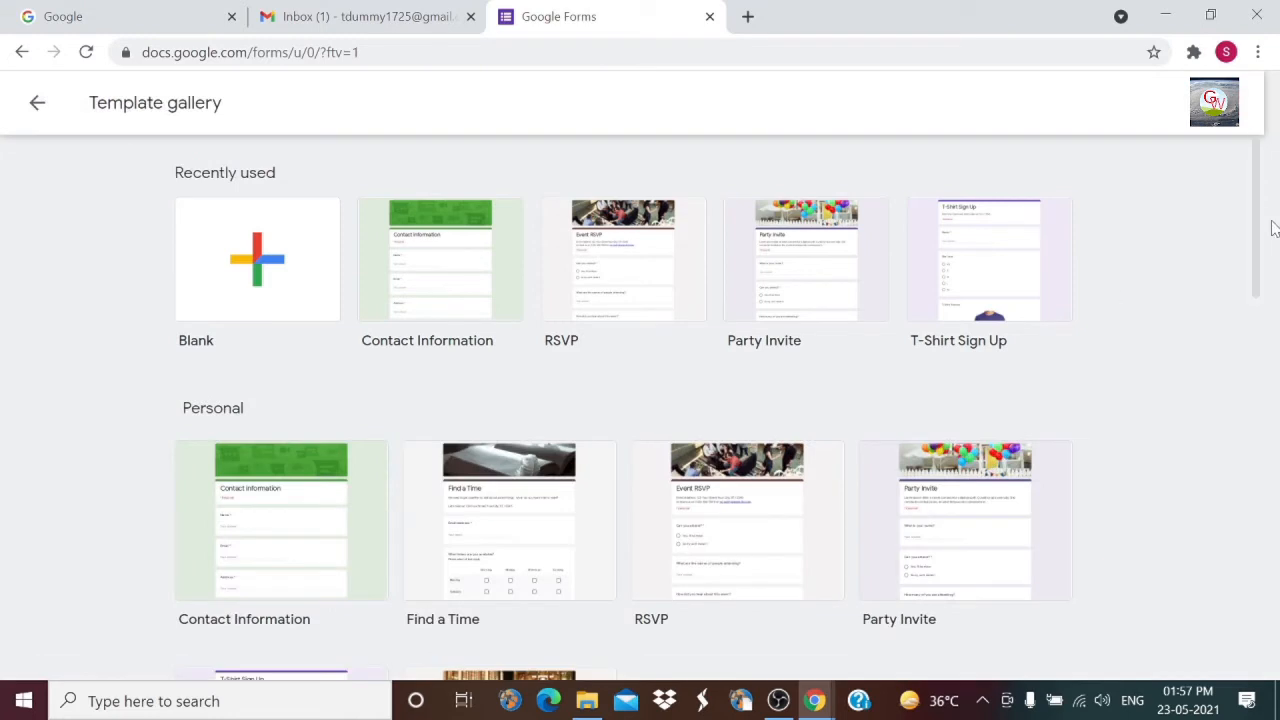
{"action": "left_click_drag", "start_coordinate": [1258, 198], "coordinate": [1277, 120]}
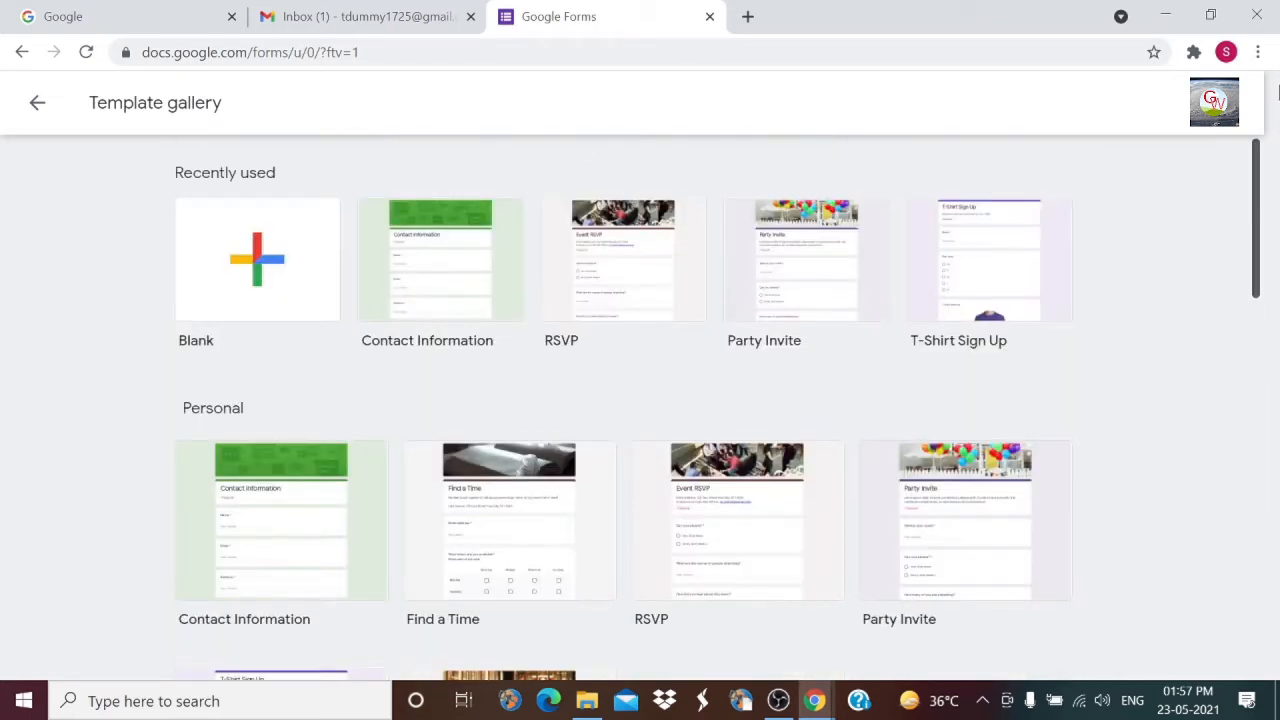
{"action": "left_click", "coordinate": [258, 262]}
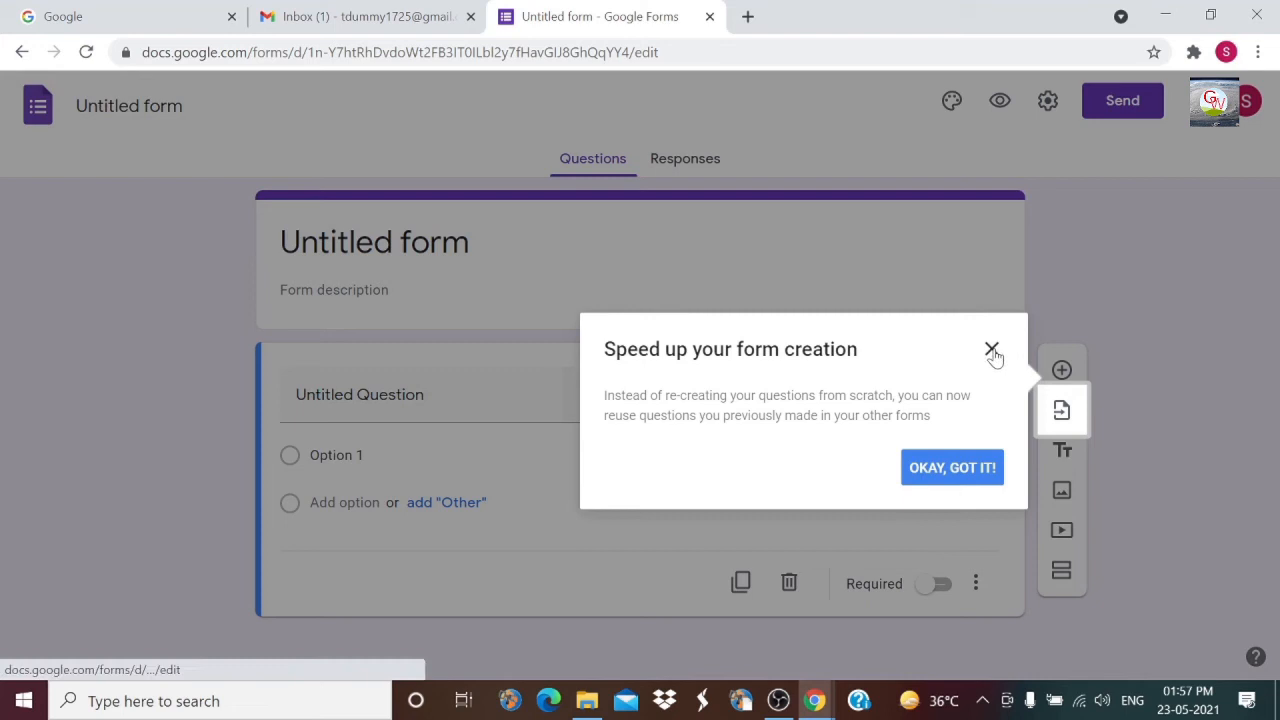
Step: Dismiss the tip and rename the untitled form to 'Assignment one'
{"action": "left_click", "coordinate": [991, 350]}
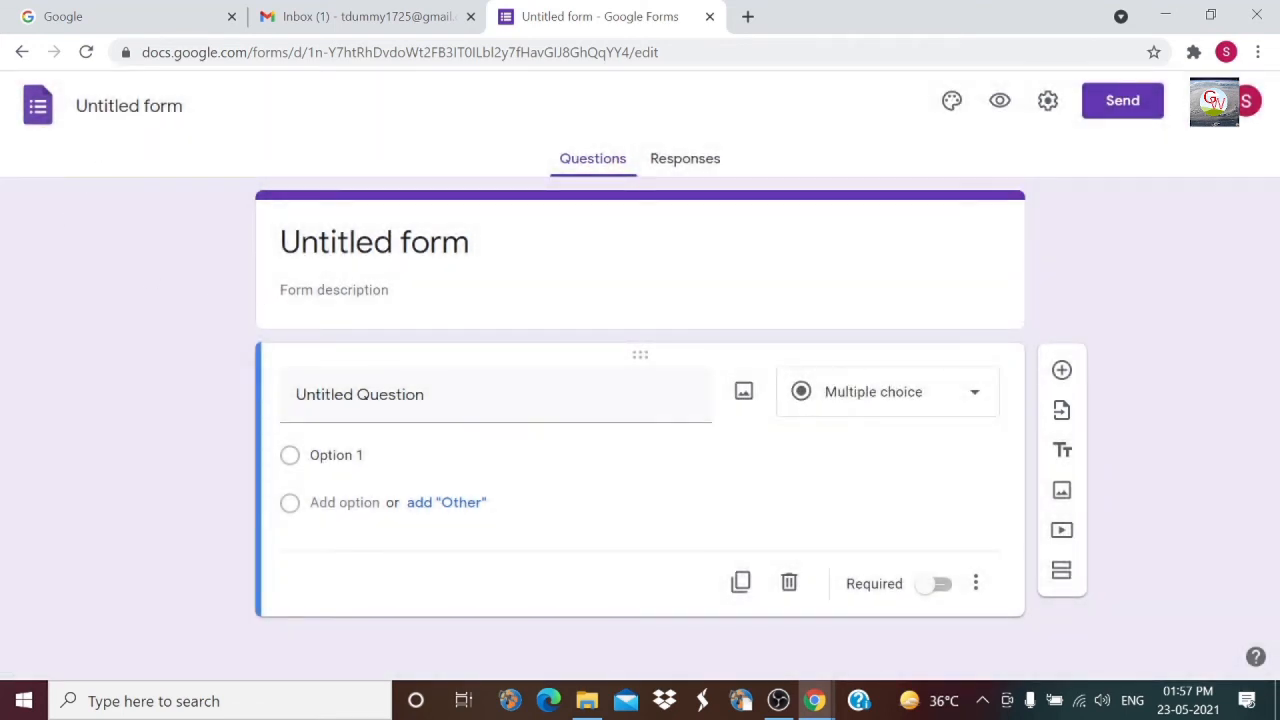
{"action": "left_click", "coordinate": [130, 106]}
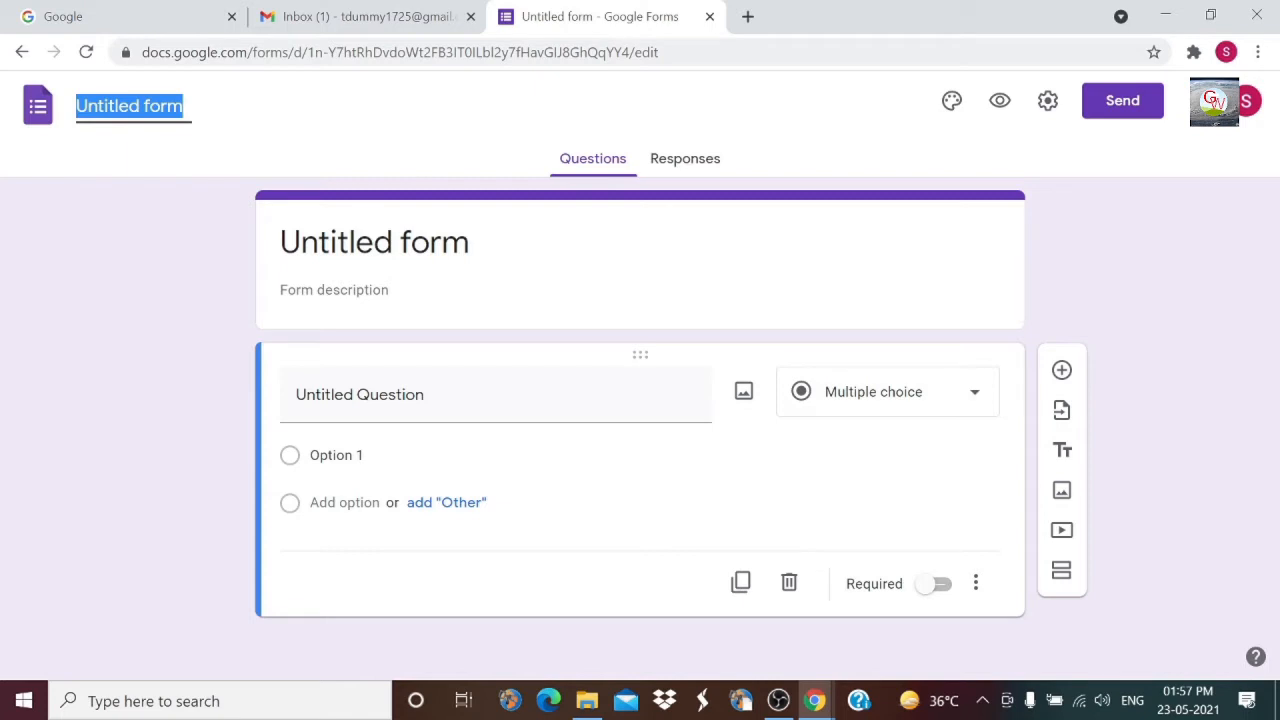
{"action": "type", "text": "Assignment one"}
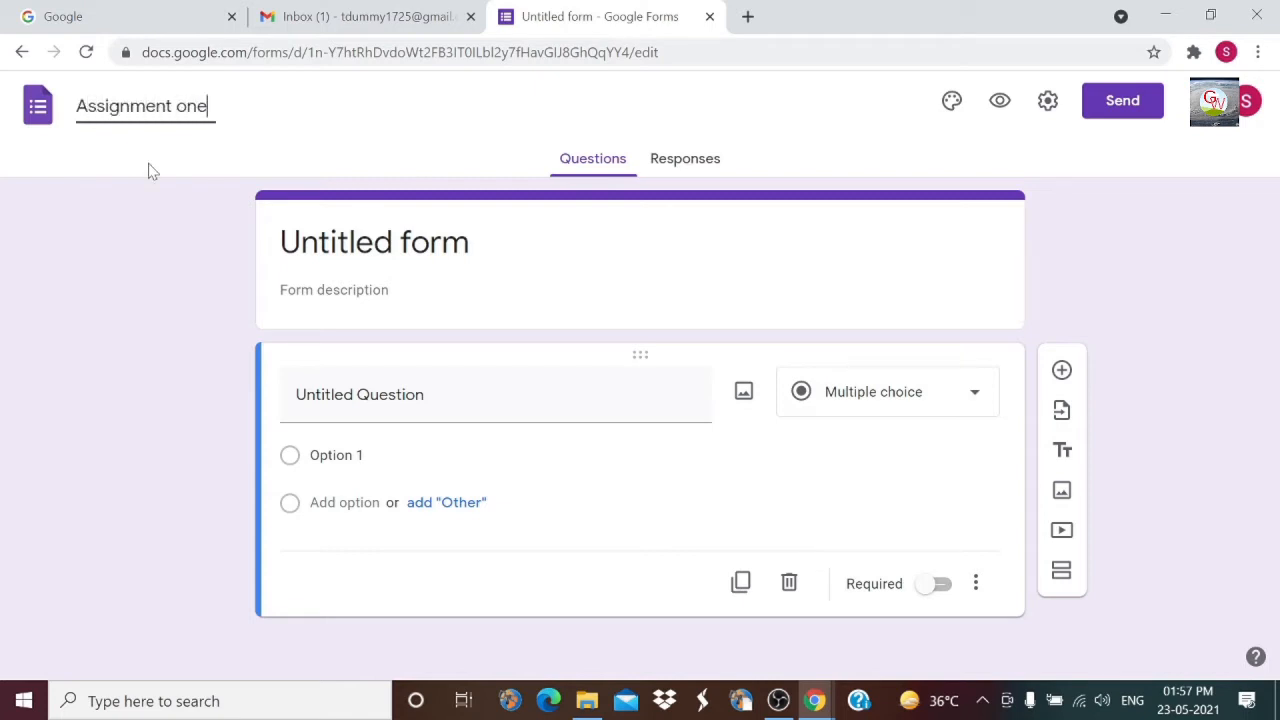
{"action": "left_click", "coordinate": [153, 270]}
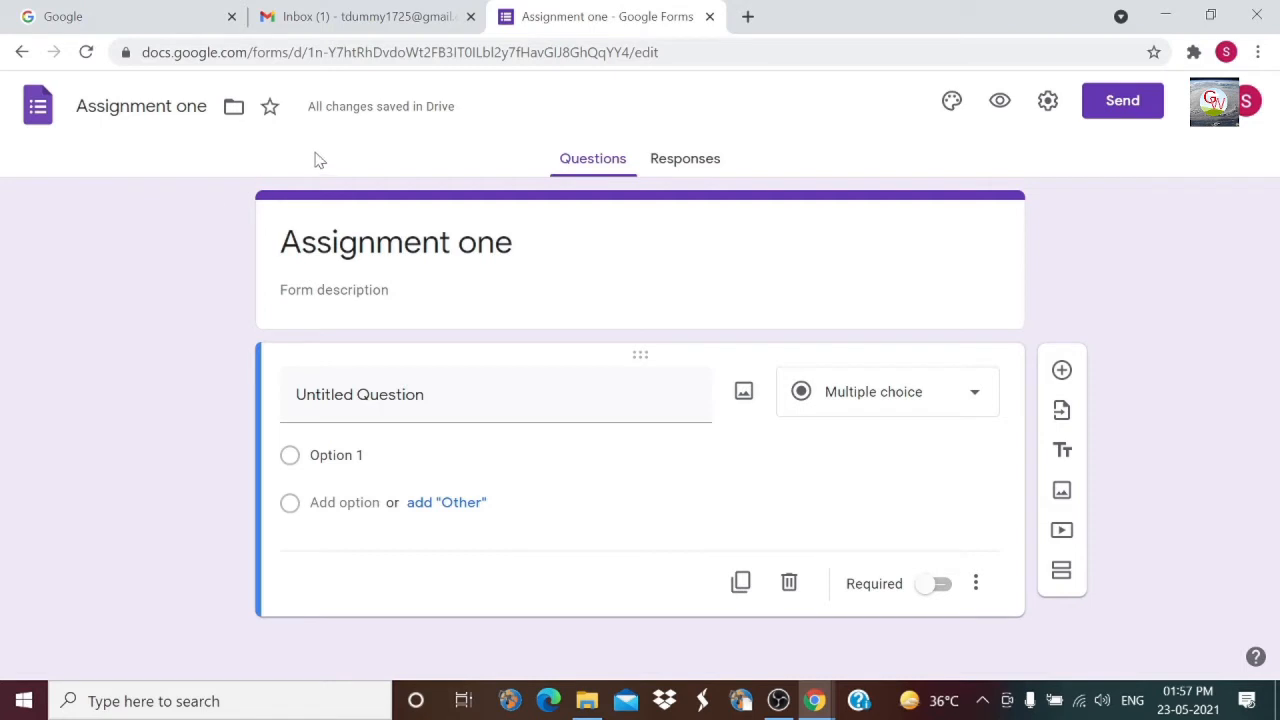
{"action": "mouse_move", "coordinate": [316, 120]}
Step: Apply the green theme colour to the form in Theme options
{"action": "left_click", "coordinate": [949, 106]}
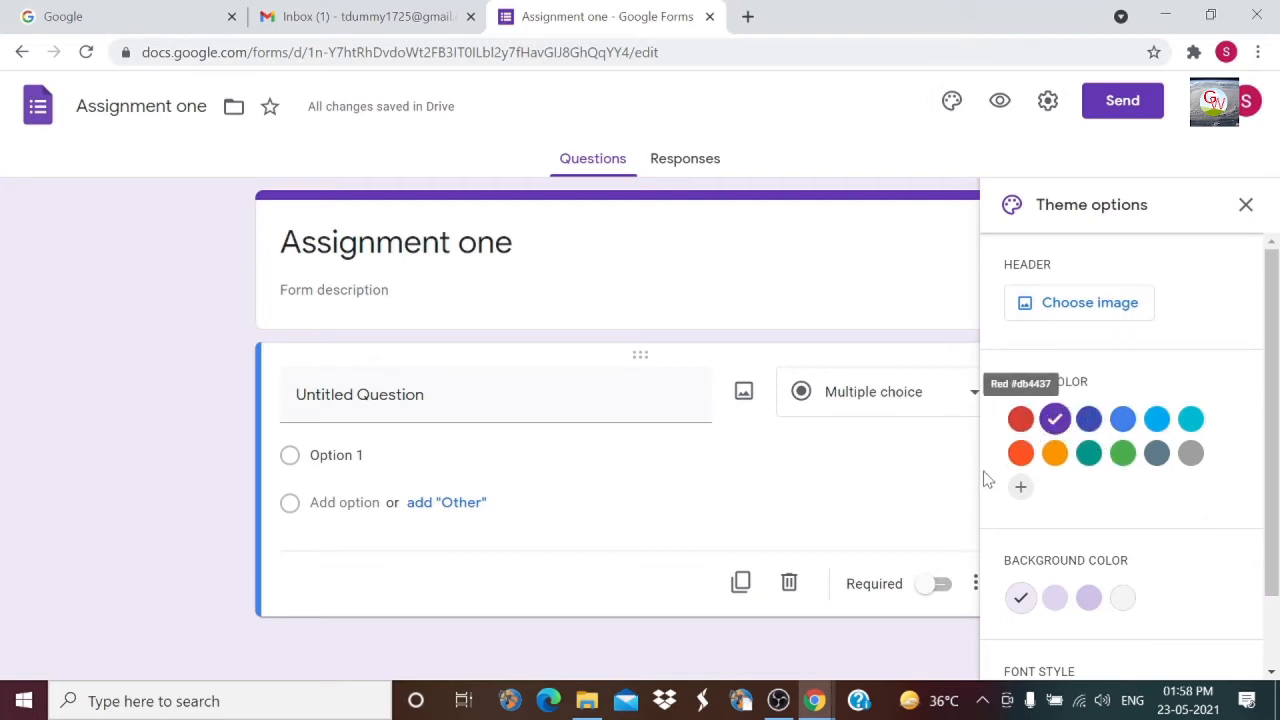
{"action": "left_click", "coordinate": [1123, 455]}
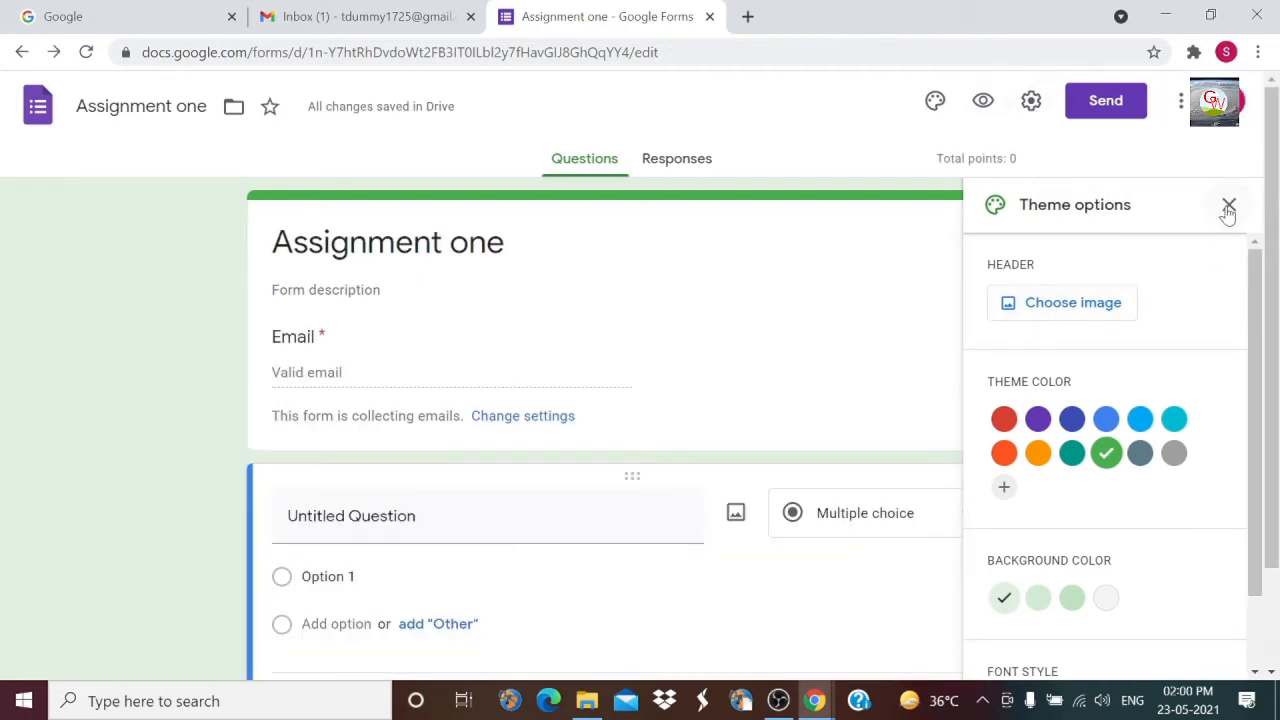
{"action": "left_click", "coordinate": [1230, 205]}
{"action": "scroll", "coordinate": [686, 377], "scroll_direction": "down", "scroll_amount": 2}
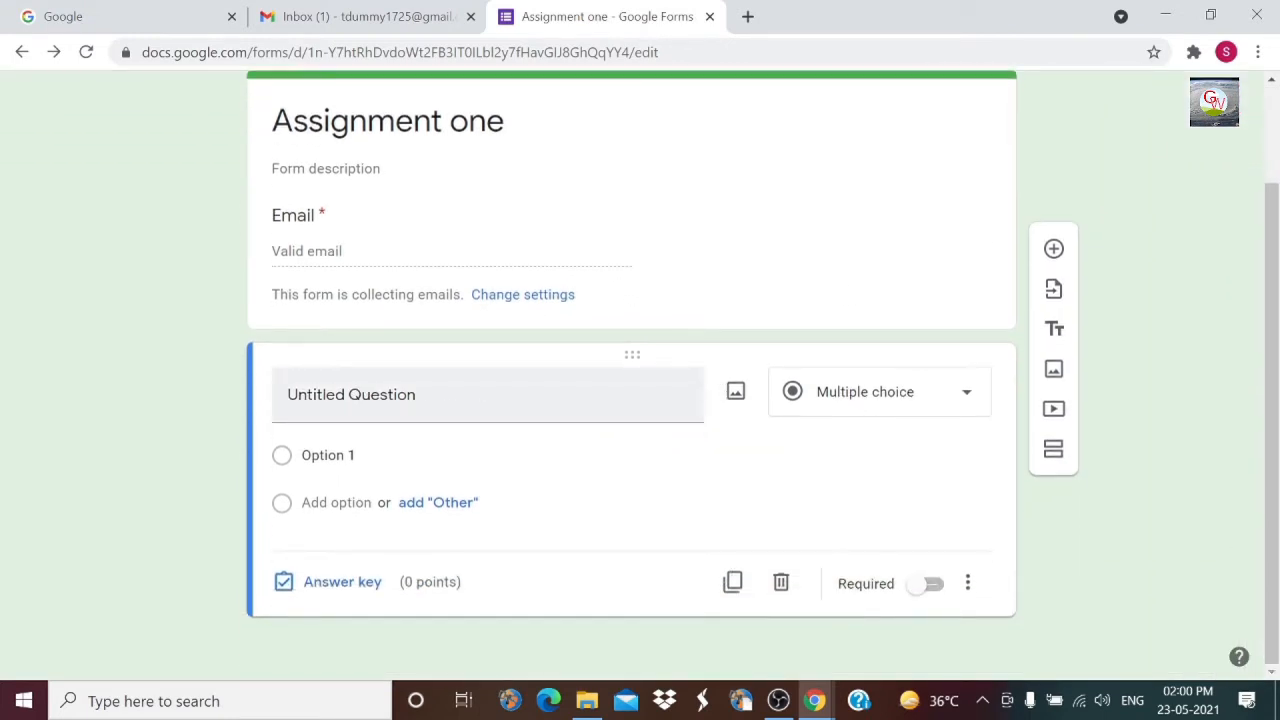
Step: Title question 1 'Which type of language is accepted by computer system' and paste four options
{"action": "left_click", "coordinate": [967, 393]}
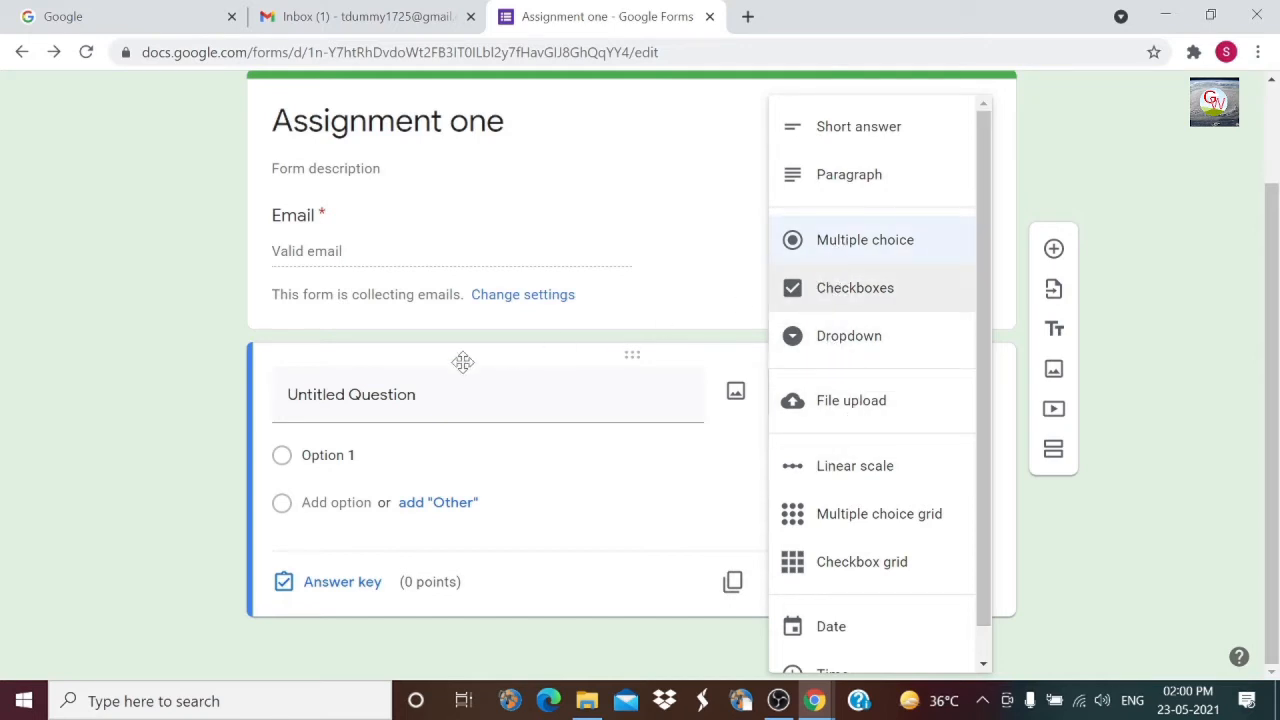
{"action": "left_click", "coordinate": [340, 394]}
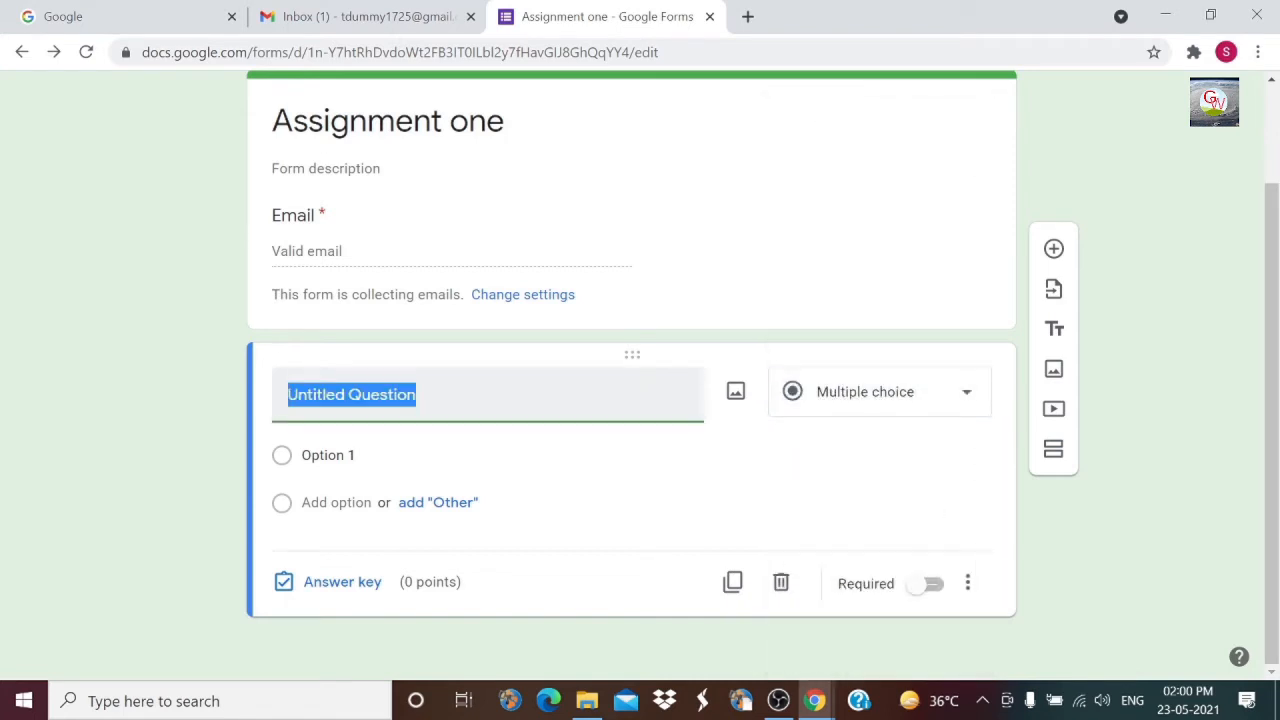
{"action": "type", "text": "1. "}
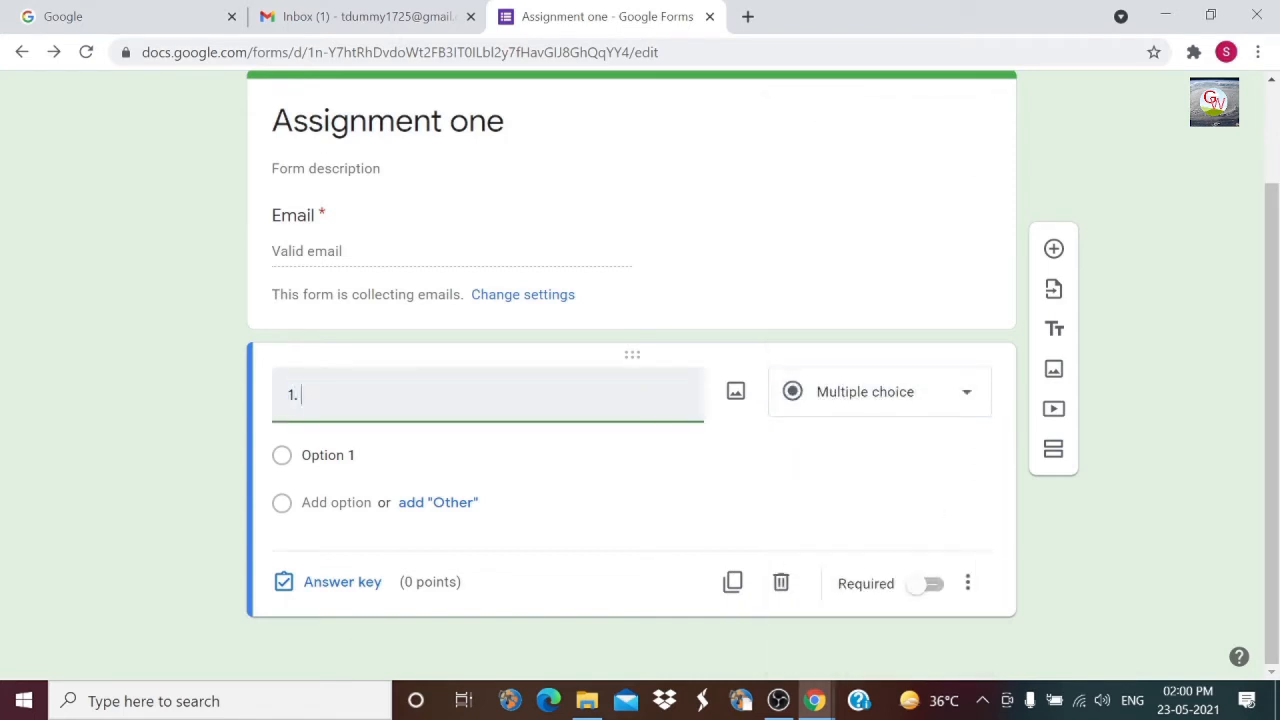
{"action": "type", "text": "Which type of language is accepted by computer system?"}
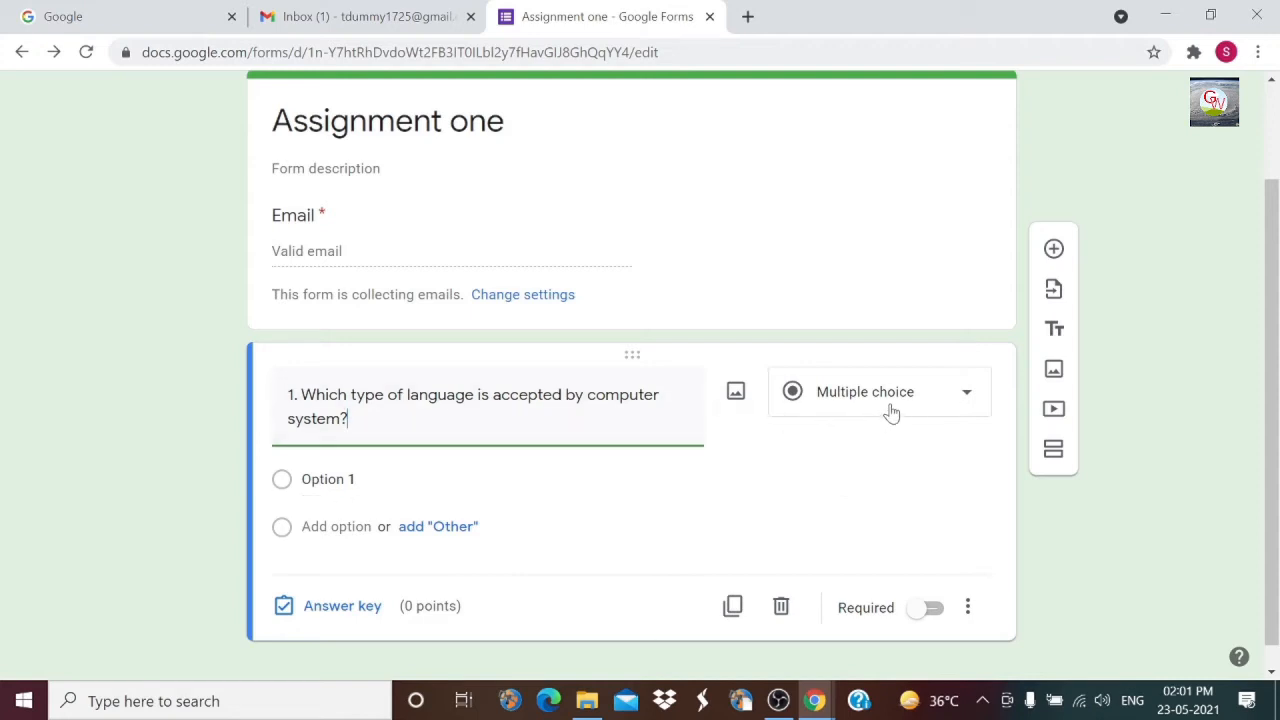
{"action": "left_click", "coordinate": [660, 479]}
{"action": "type", "text": "Machine Language Application Language System Program None of the above"}
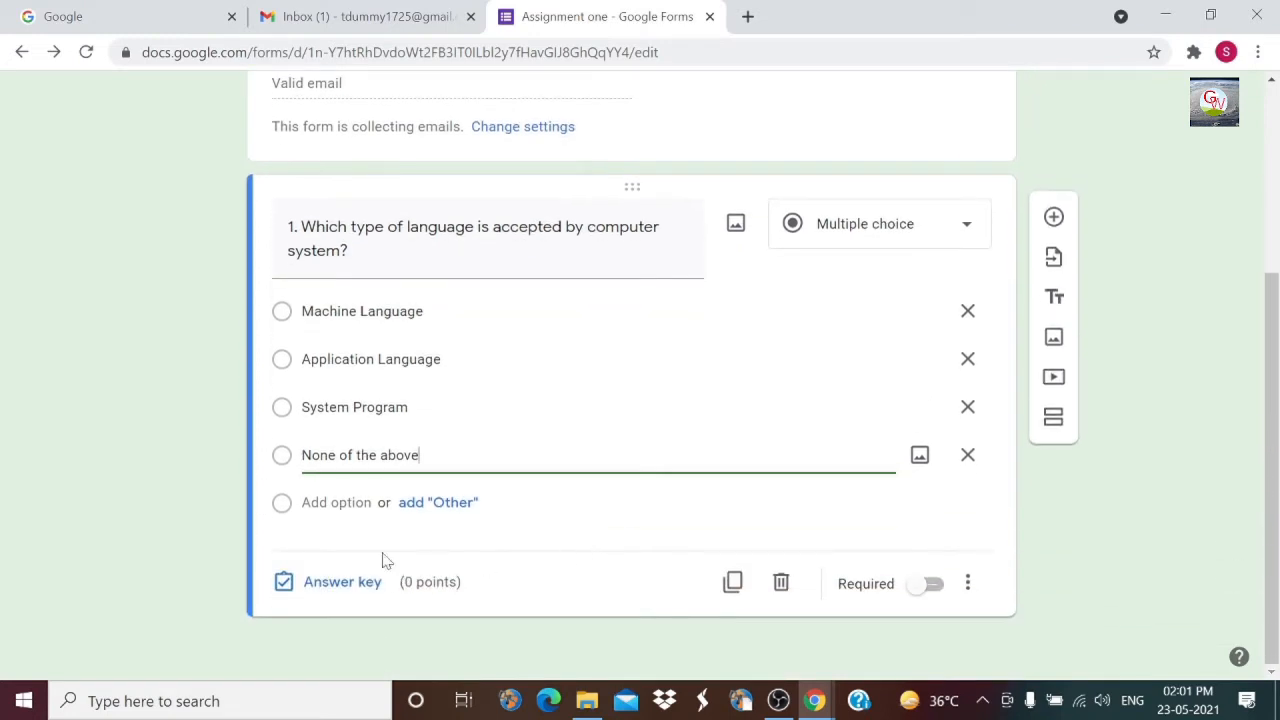
Step: Make question 1 worth 2 points in its answer key
{"action": "left_click", "coordinate": [345, 590]}
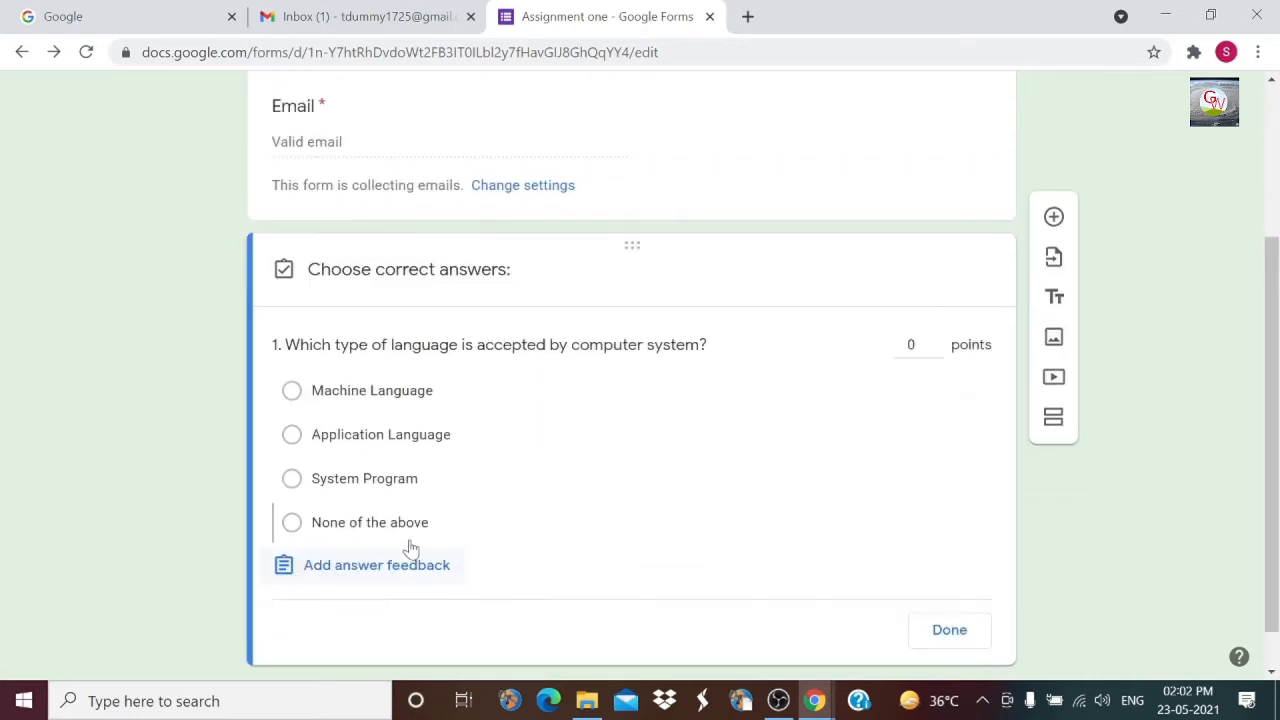
{"action": "left_click", "coordinate": [935, 340]}
{"action": "left_click", "coordinate": [935, 340]}
{"action": "left_click", "coordinate": [945, 632]}
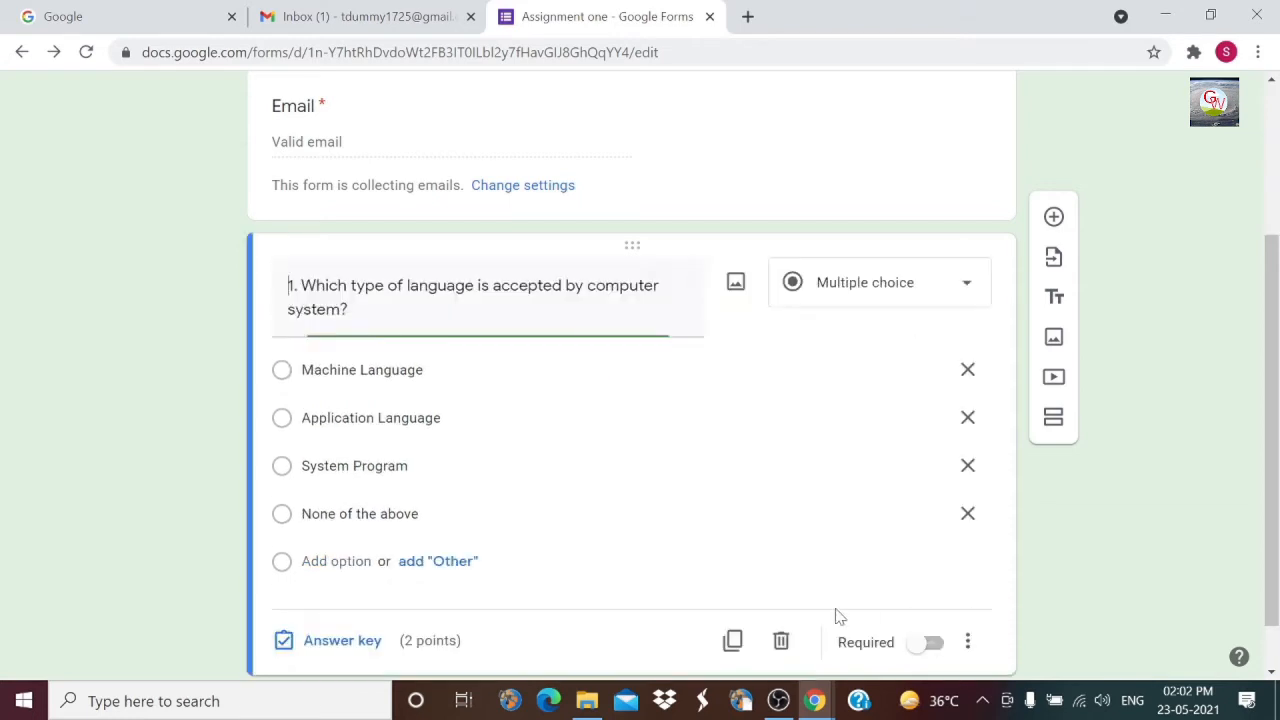
Step: Add question 2 and upload the lightpen image into it
{"action": "left_click", "coordinate": [1054, 218]}
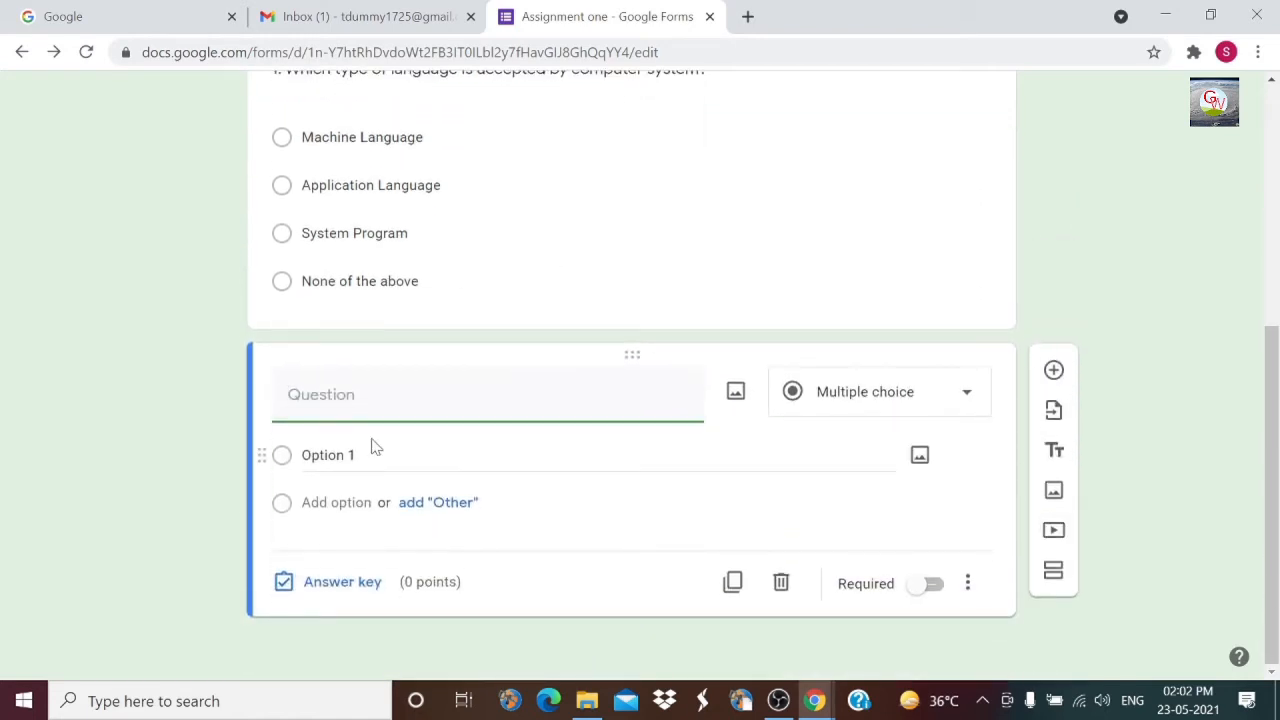
{"action": "type", "text": "2."}
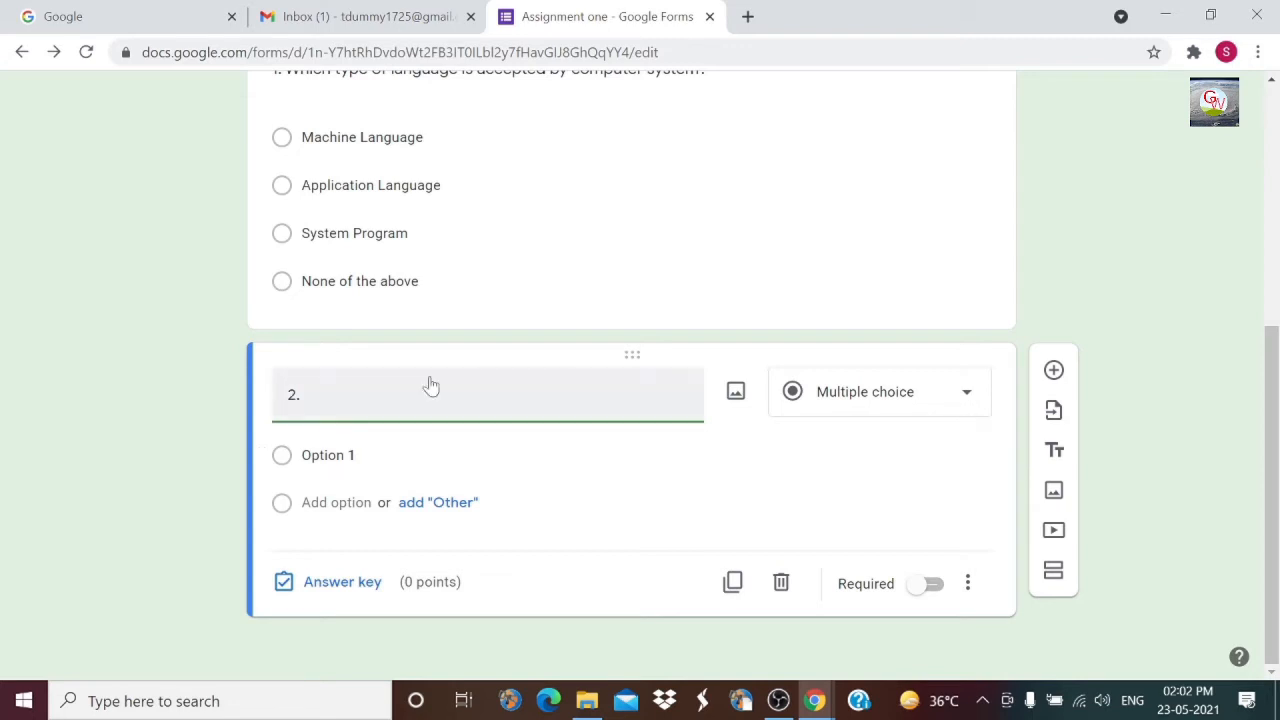
{"action": "left_click", "coordinate": [737, 393]}
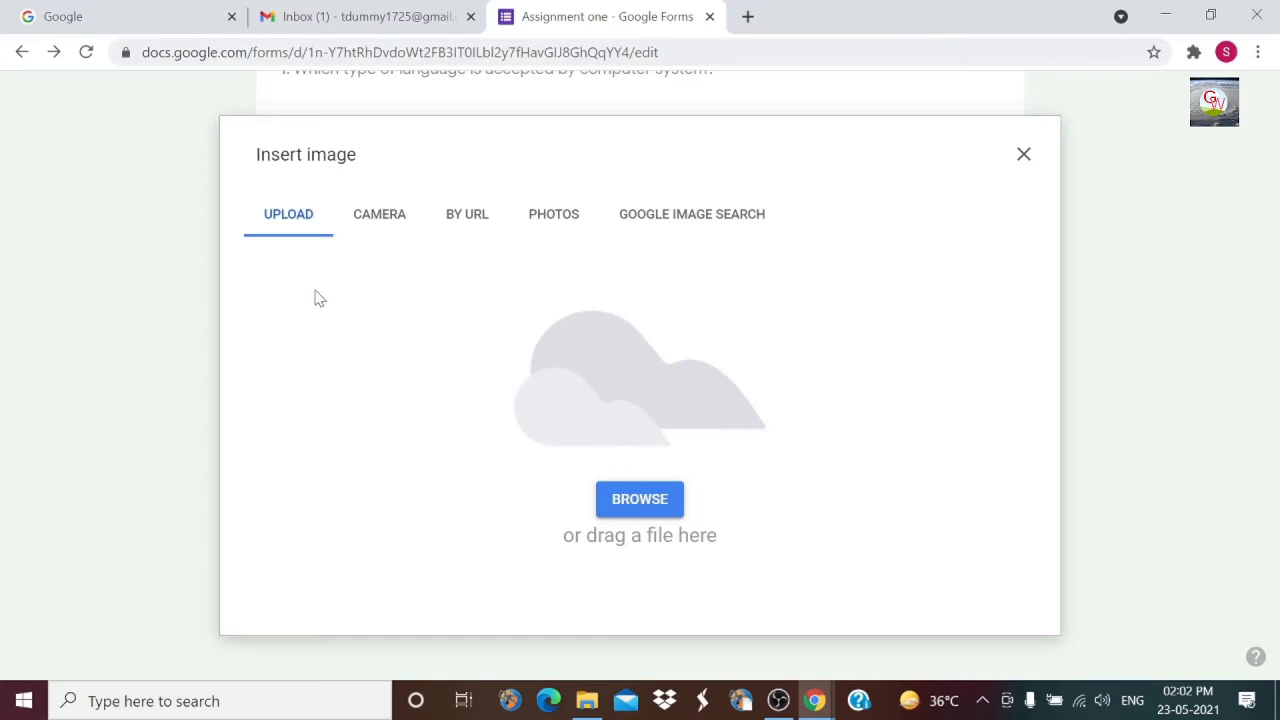
{"action": "left_click", "coordinate": [639, 500]}
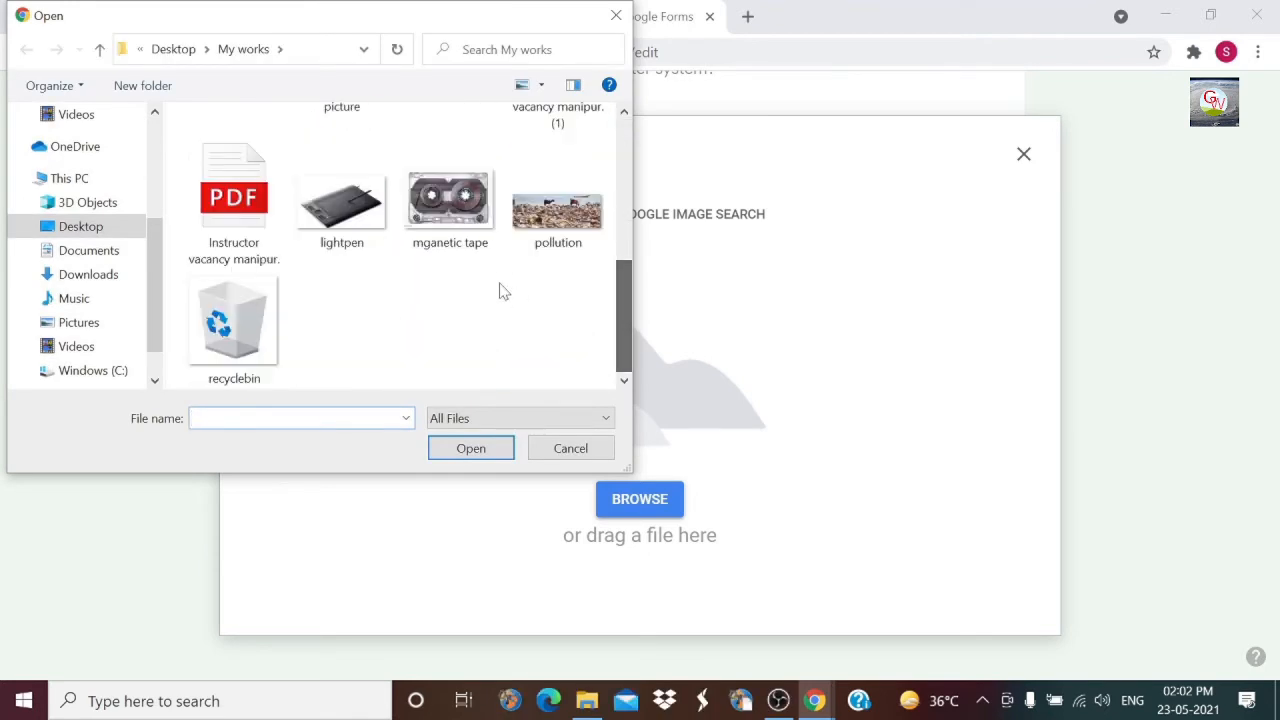
{"action": "left_click", "coordinate": [342, 205]}
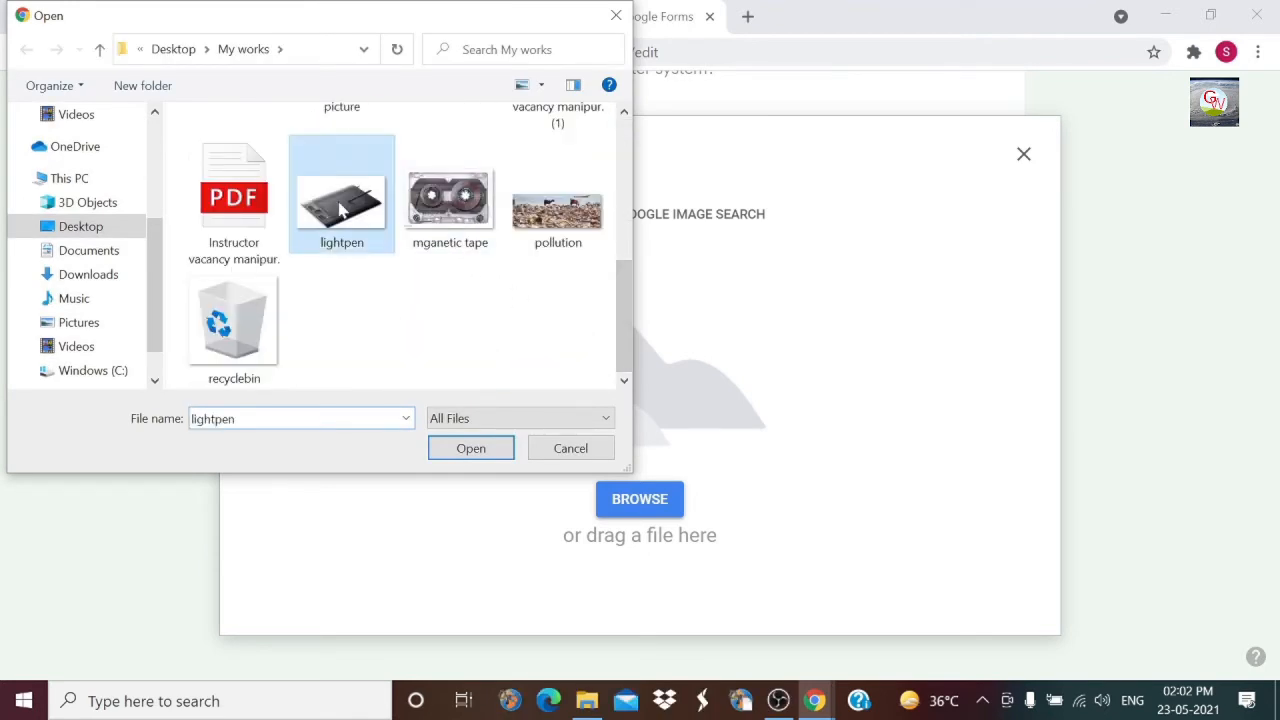
{"action": "left_click", "coordinate": [449, 448]}
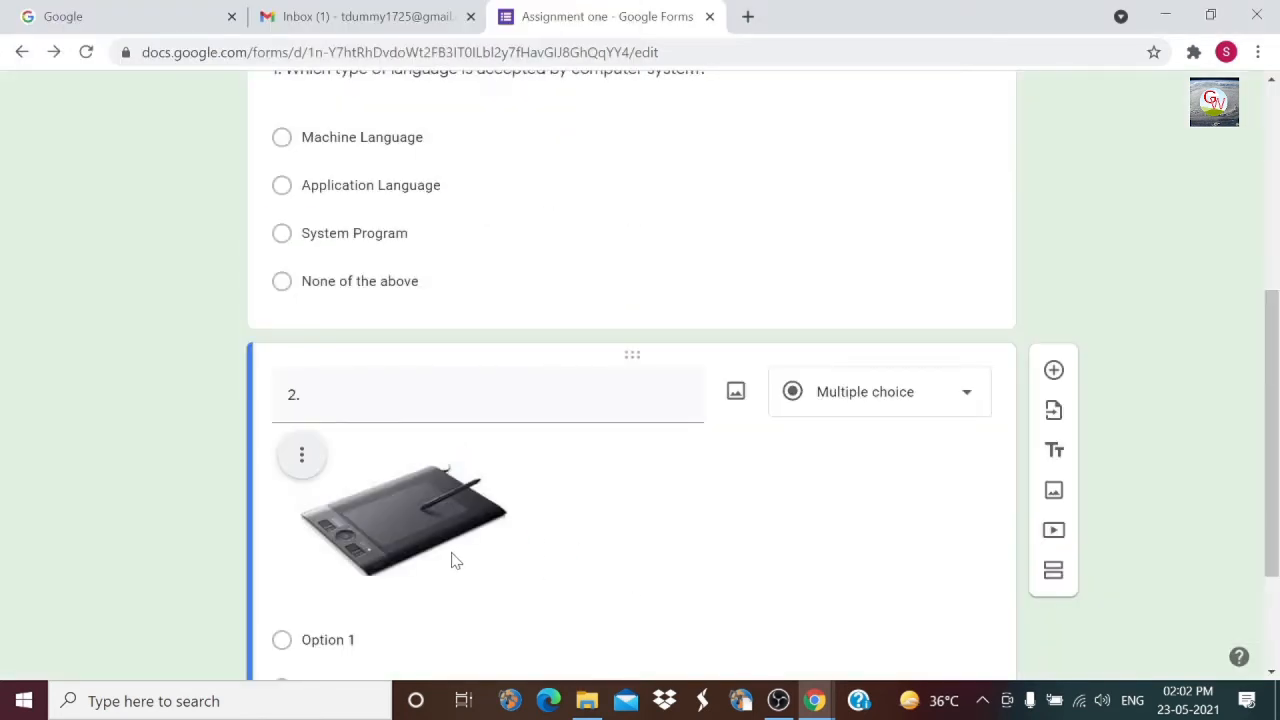
{"action": "left_click", "coordinate": [448, 558]}
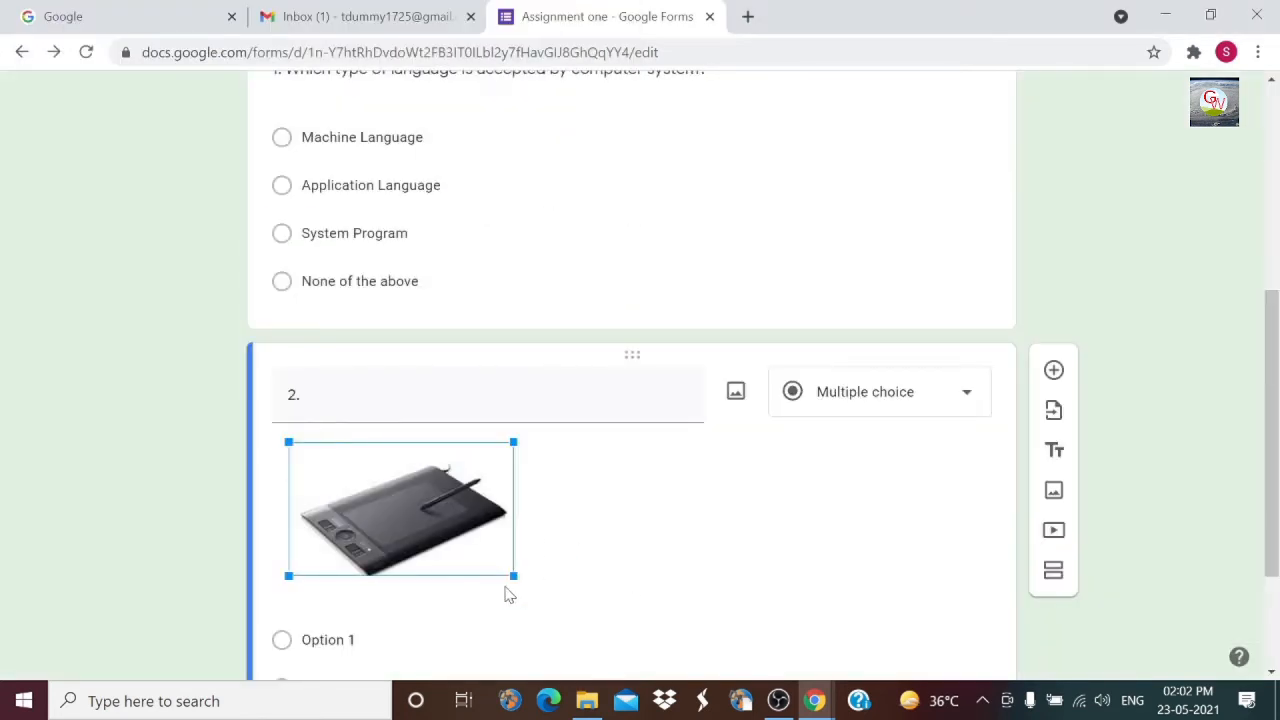
Step: Shrink the tablet image and title question 2 'Identify the following hardware device'
{"action": "left_click_drag", "start_coordinate": [512, 576], "coordinate": [483, 557]}
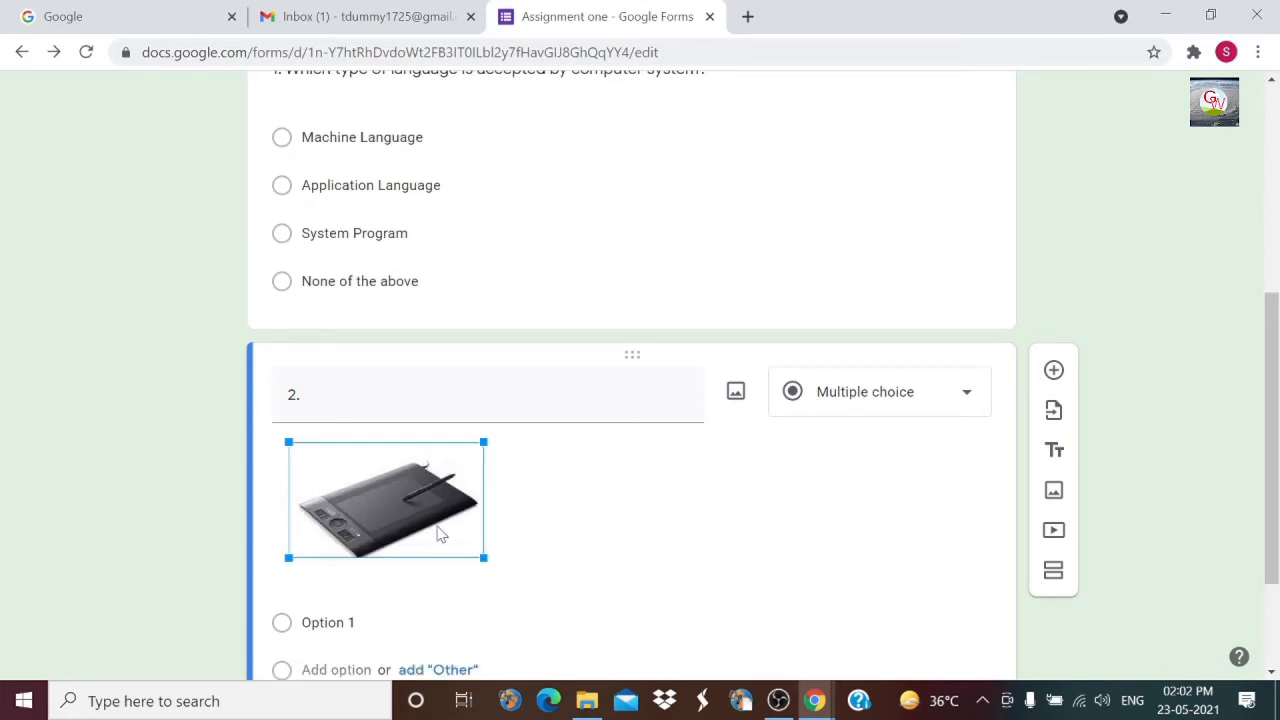
{"action": "double_click", "coordinate": [294, 394]}
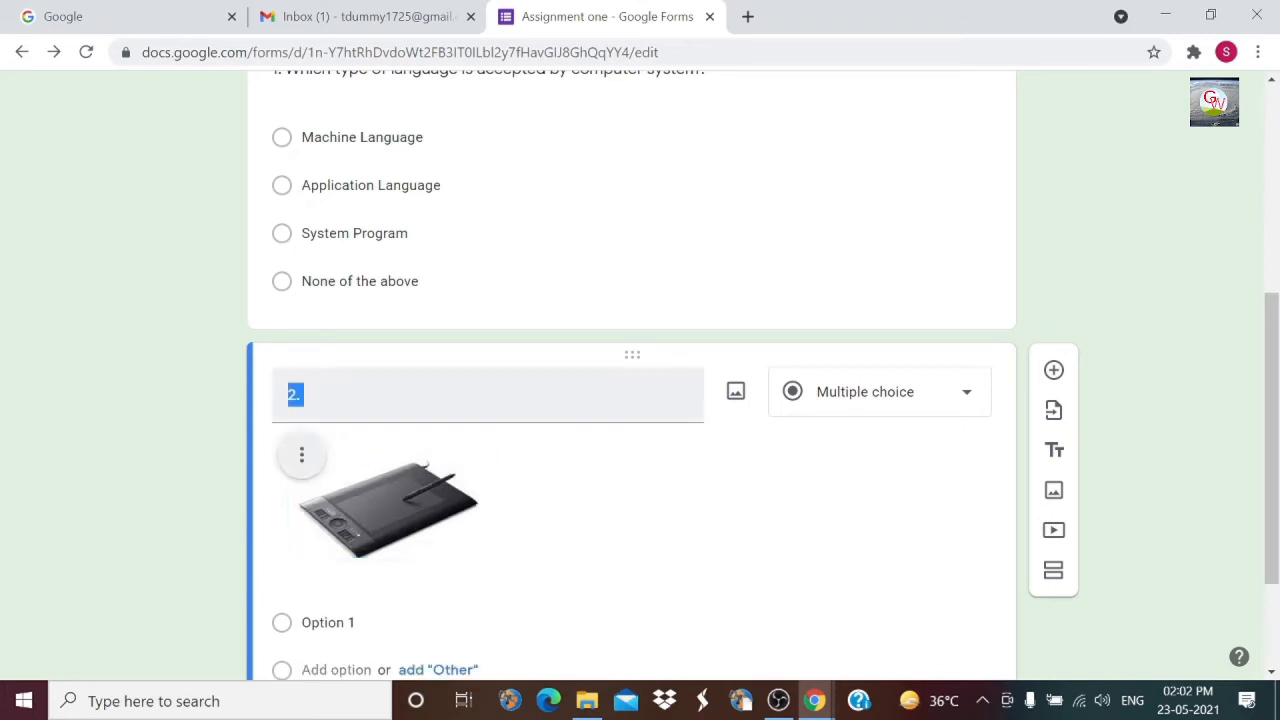
{"action": "left_click", "coordinate": [306, 395]}
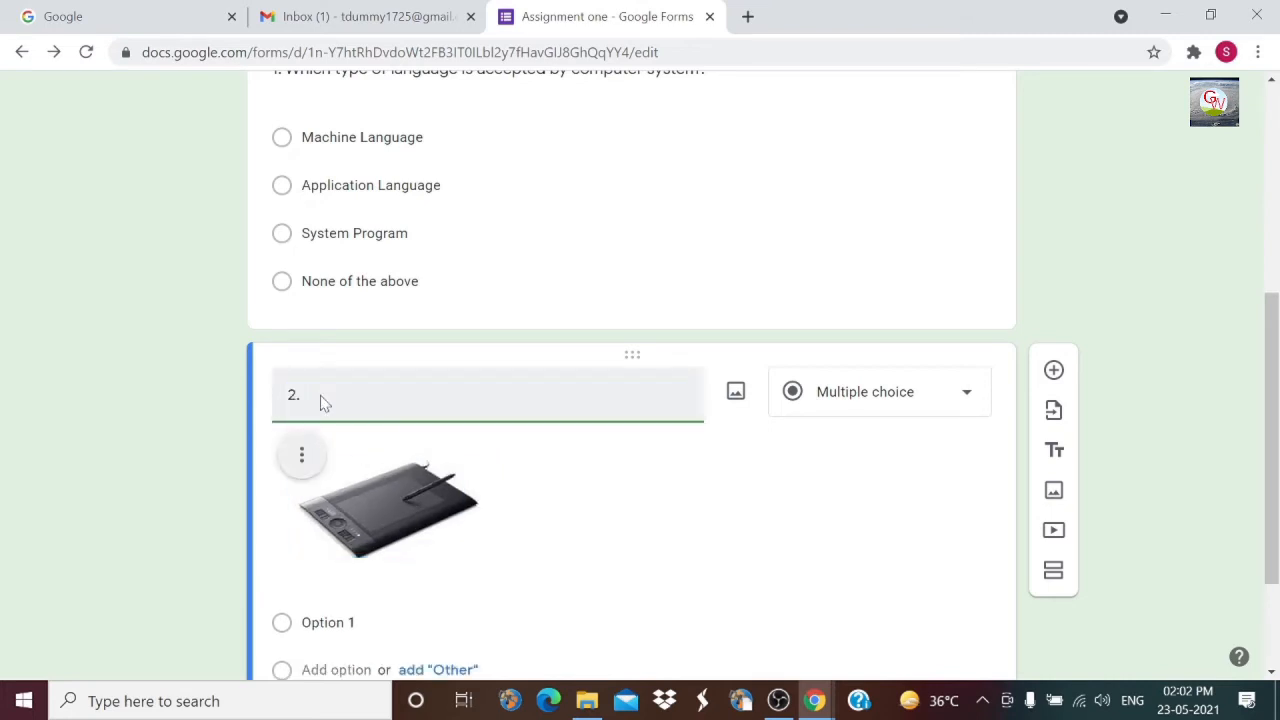
{"action": "type", "text": "Idne"}
{"action": "type", "text": "entify"}
{"action": "type", "text": " the following "}
{"action": "type", "text": "hard"}
{"action": "type", "text": "ware "}
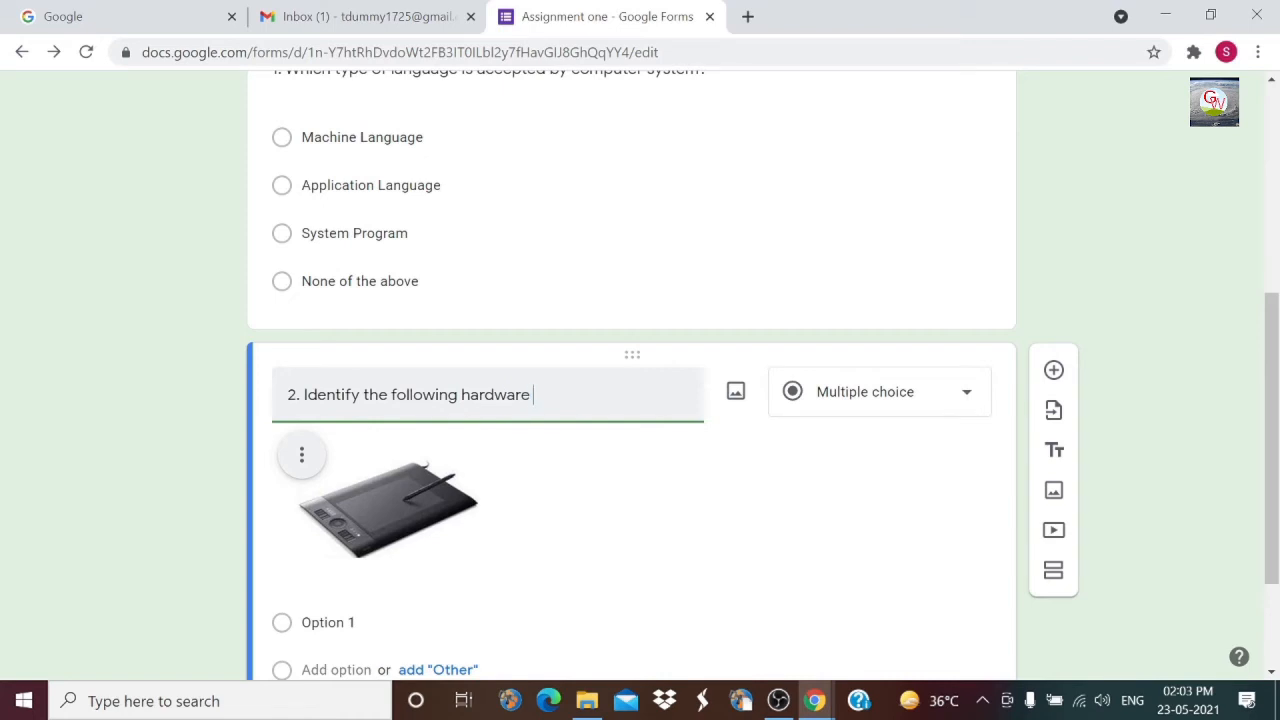
{"action": "type", "text": "device."}
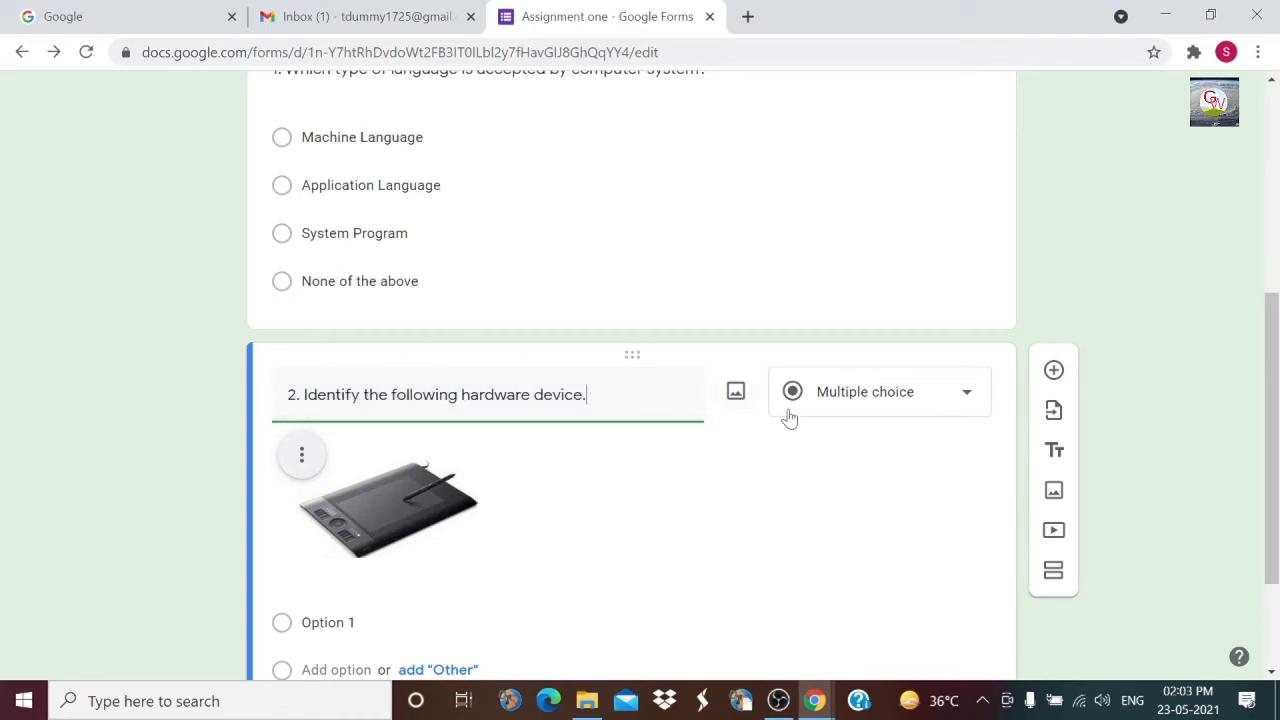
Step: Make question 2 a Dropdown with options Web Cam, Hard Disk, Light Pen, Printer
{"action": "left_click", "coordinate": [875, 406]}
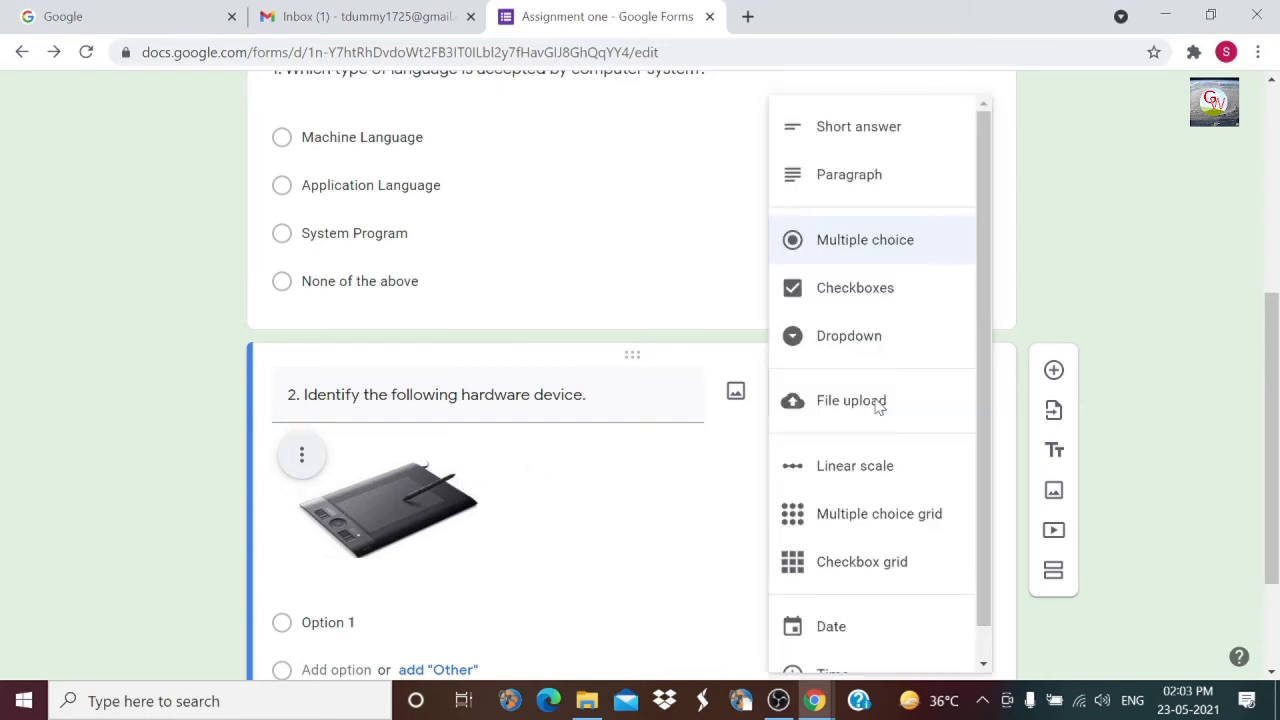
{"action": "left_click", "coordinate": [849, 340]}
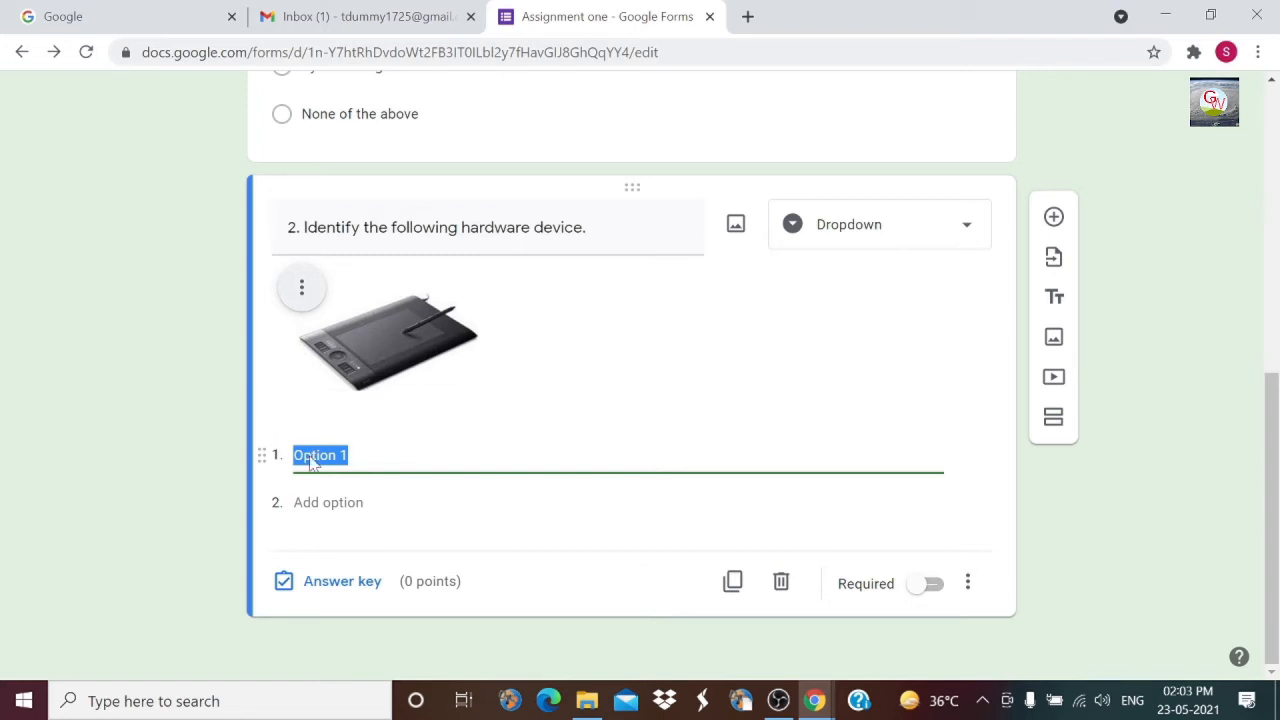
{"action": "type", "text": "Web Cam"}
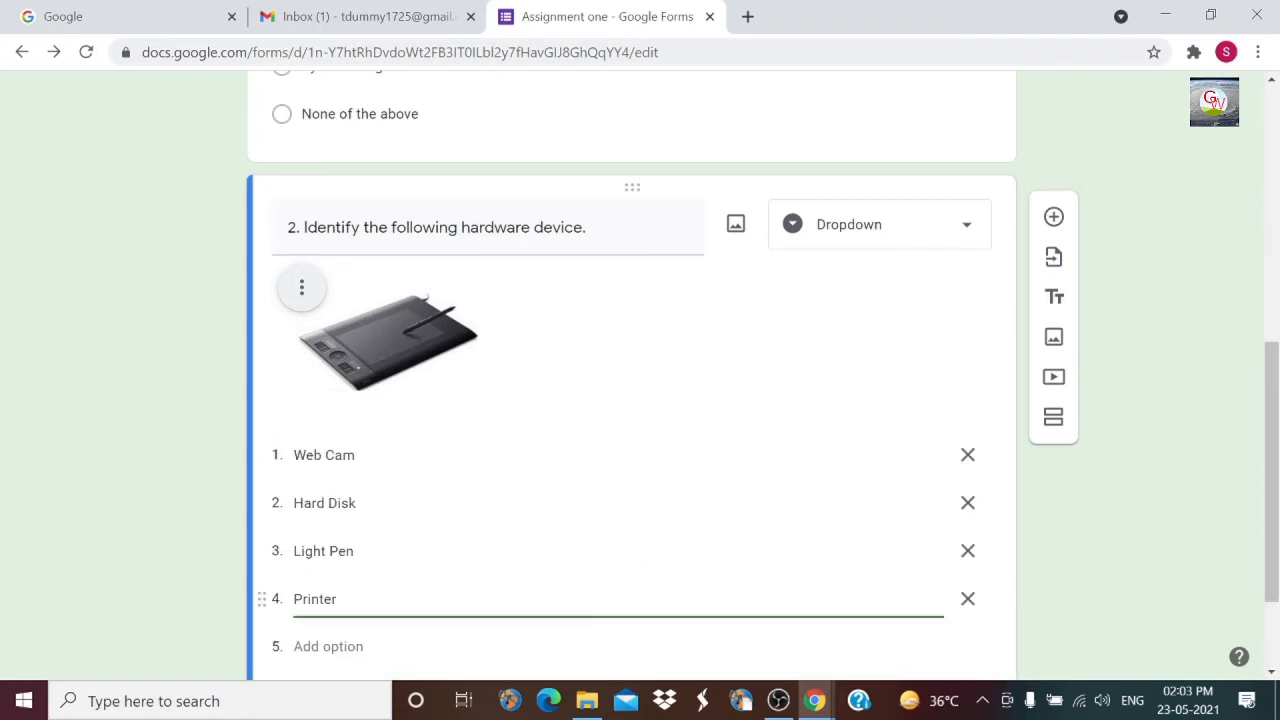
{"action": "scroll", "coordinate": [551, 534], "scroll_direction": "down", "scroll_amount": 2}
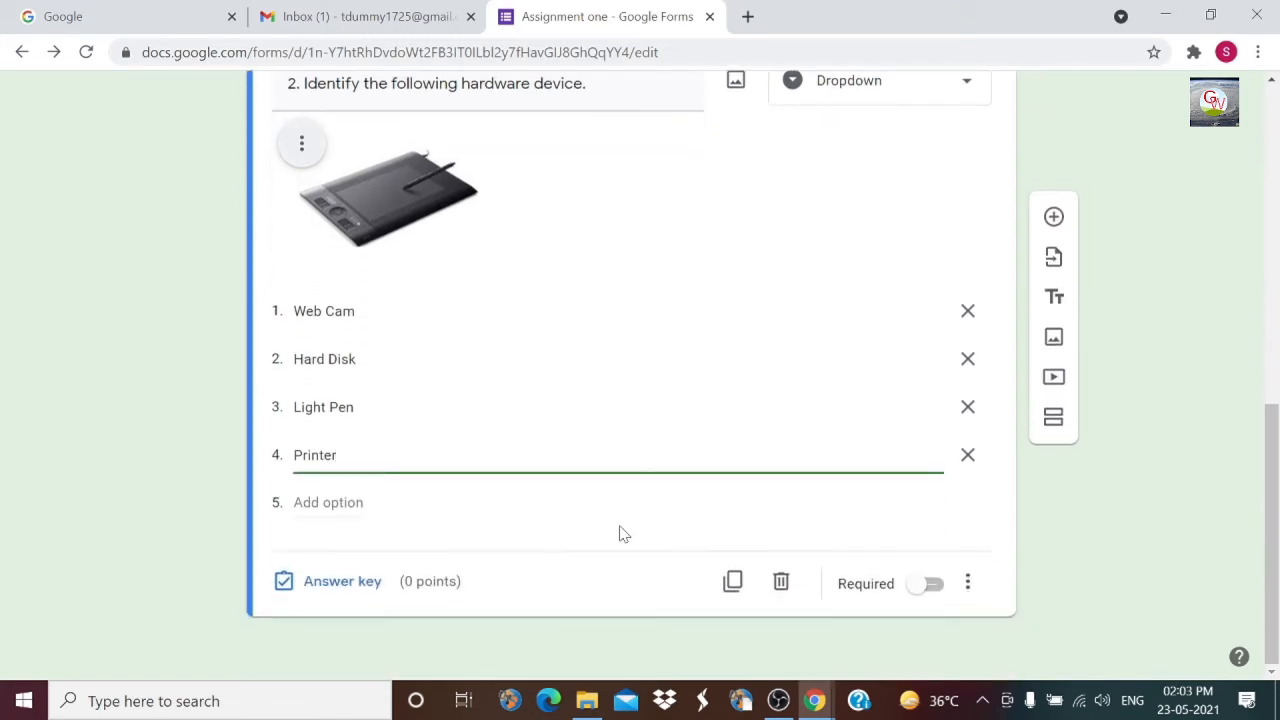
{"action": "scroll", "coordinate": [620, 534], "scroll_direction": "up", "scroll_amount": 1}
{"action": "scroll", "coordinate": [620, 532], "scroll_direction": "down", "scroll_amount": 1}
Step: Set question 2's answer key to 2 points and add a blank question after it
{"action": "left_click", "coordinate": [329, 585]}
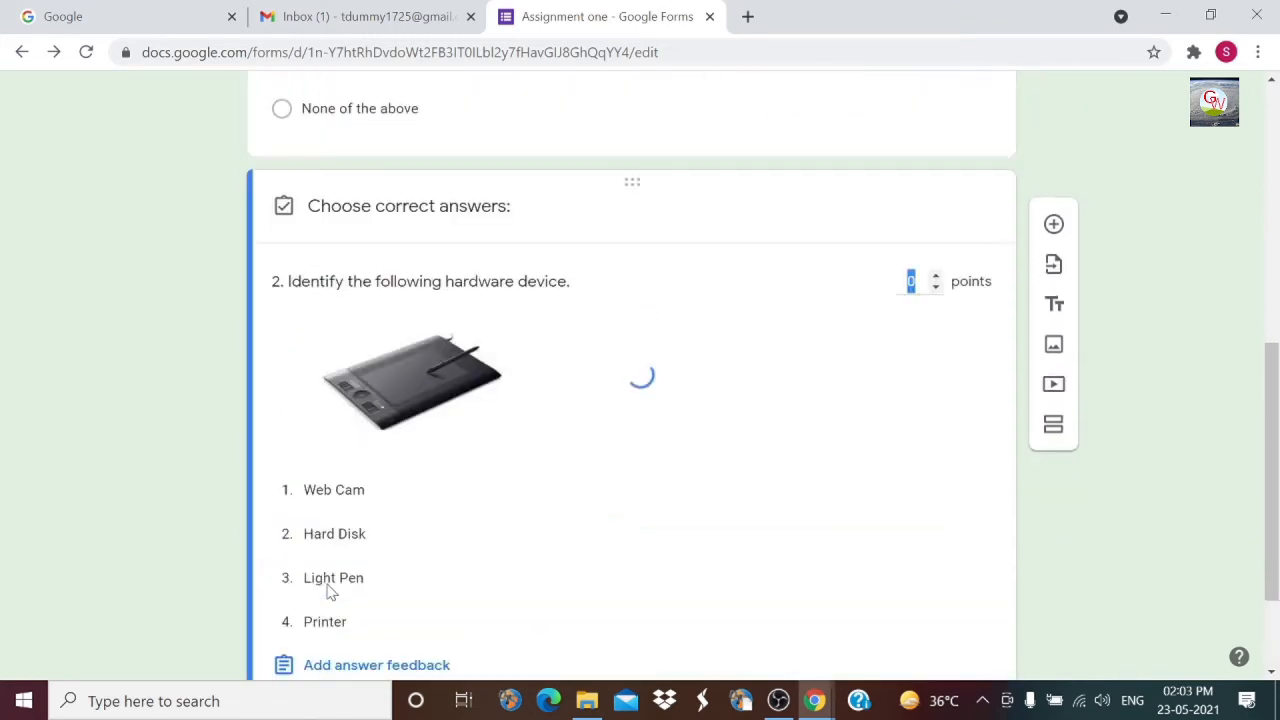
{"action": "left_click", "coordinate": [935, 278]}
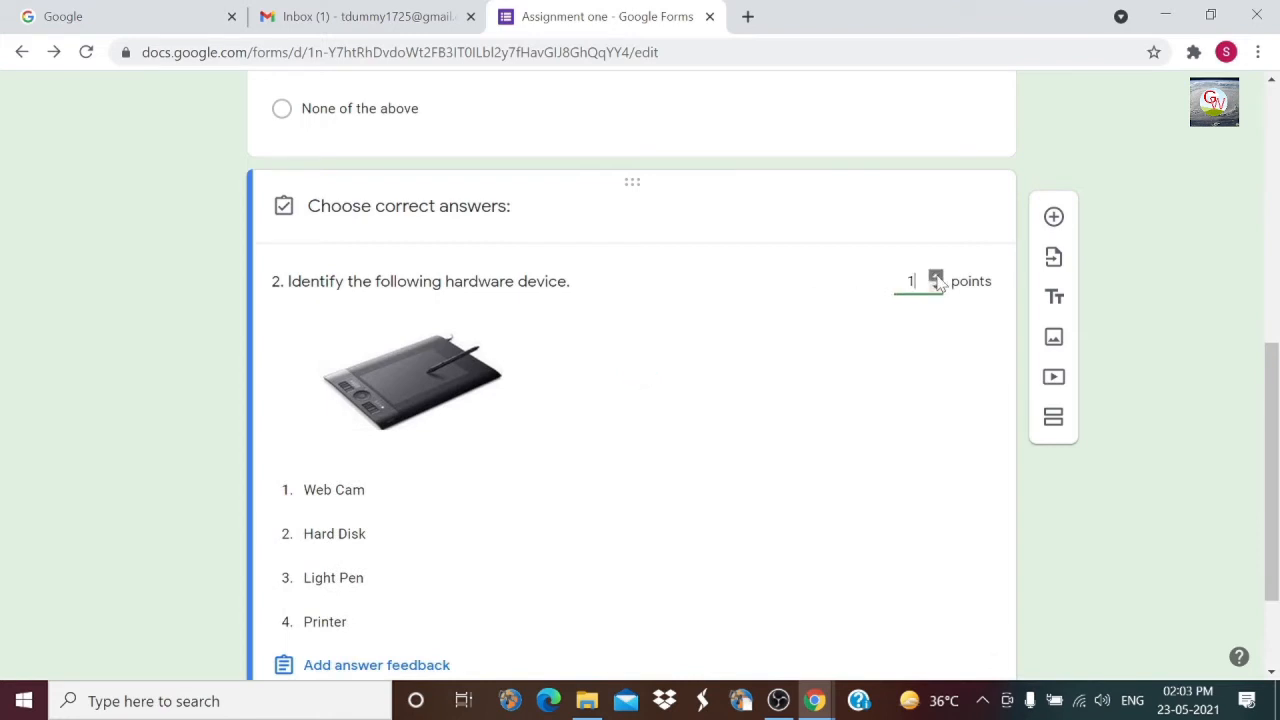
{"action": "left_click", "coordinate": [935, 278]}
{"action": "scroll", "coordinate": [640, 460], "scroll_direction": "down", "scroll_amount": 2}
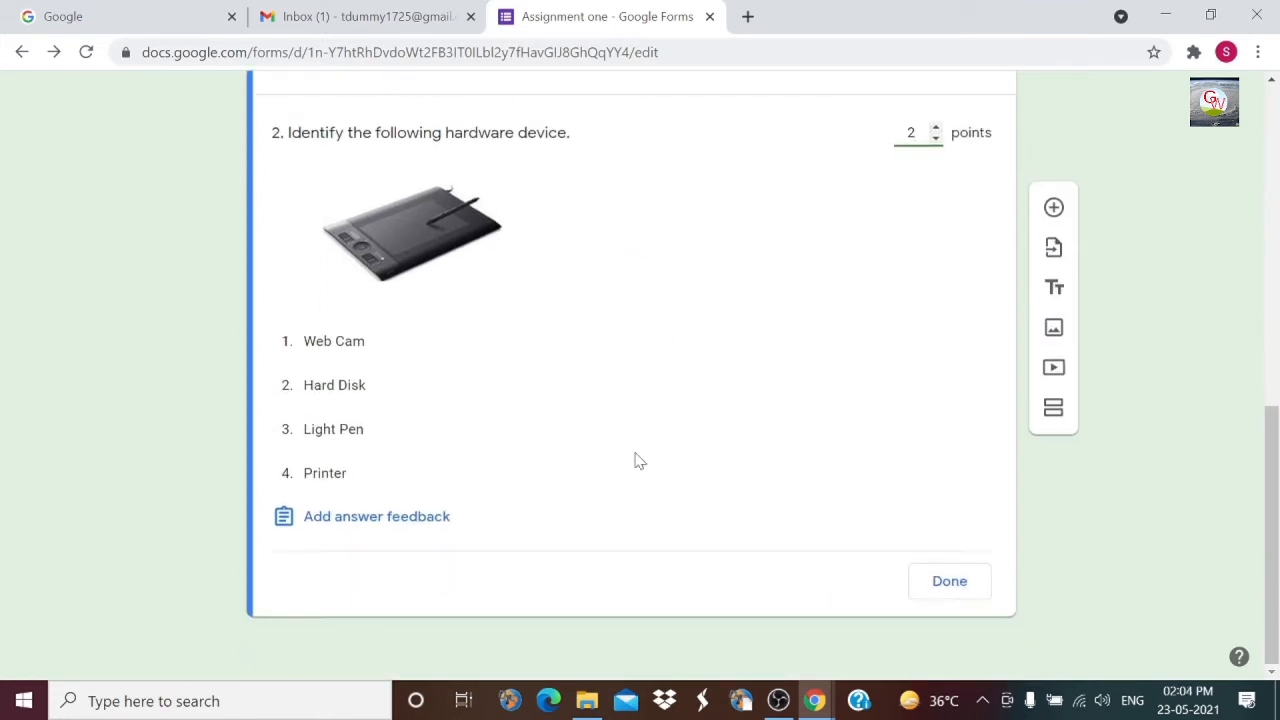
{"action": "left_click", "coordinate": [950, 585]}
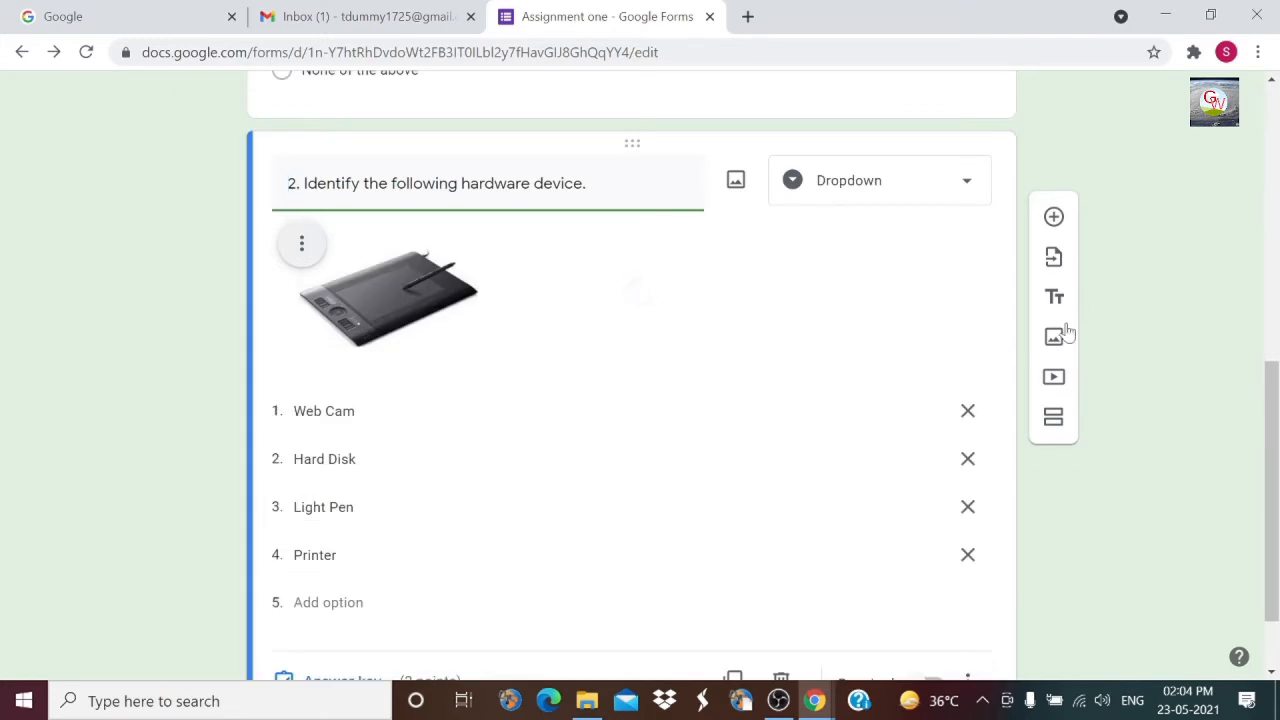
{"action": "left_click", "coordinate": [1055, 217]}
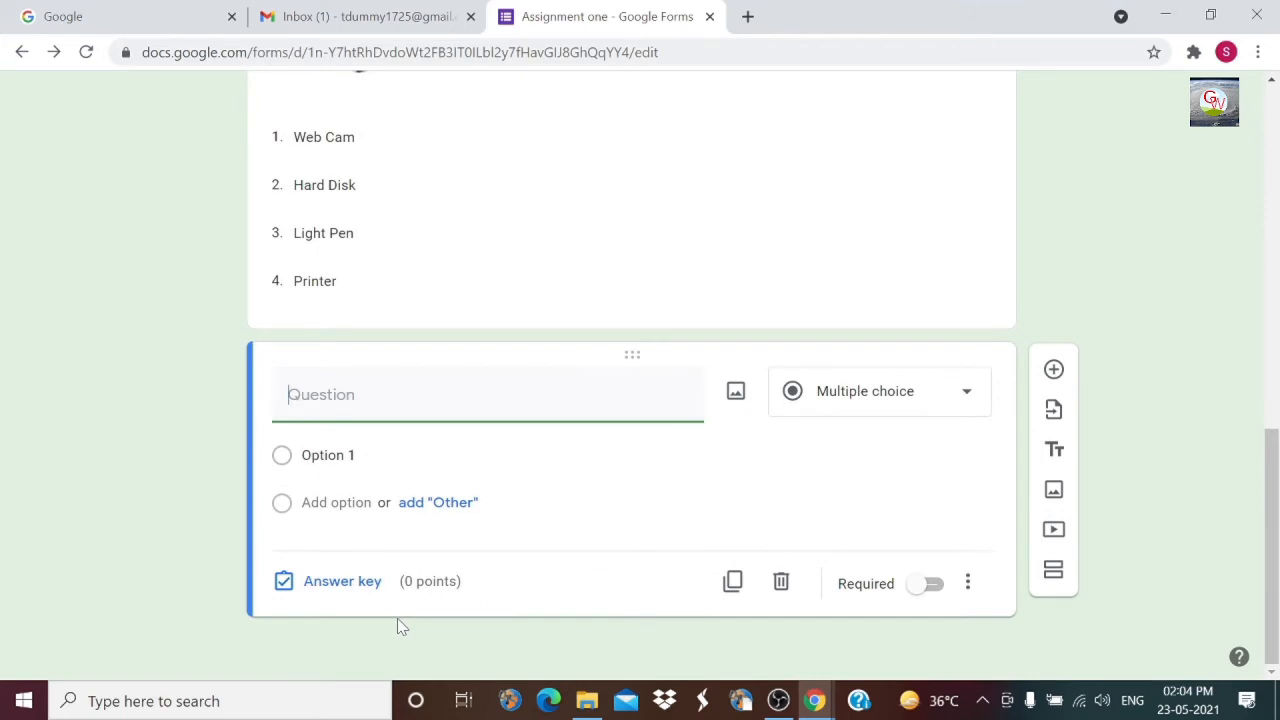
Step: Create Checkboxes question 3 on computer system functions with options Arranging, Managing, Inputting, Administrating
{"action": "type", "text": "3. Which of the following is not a function of Computer system"}
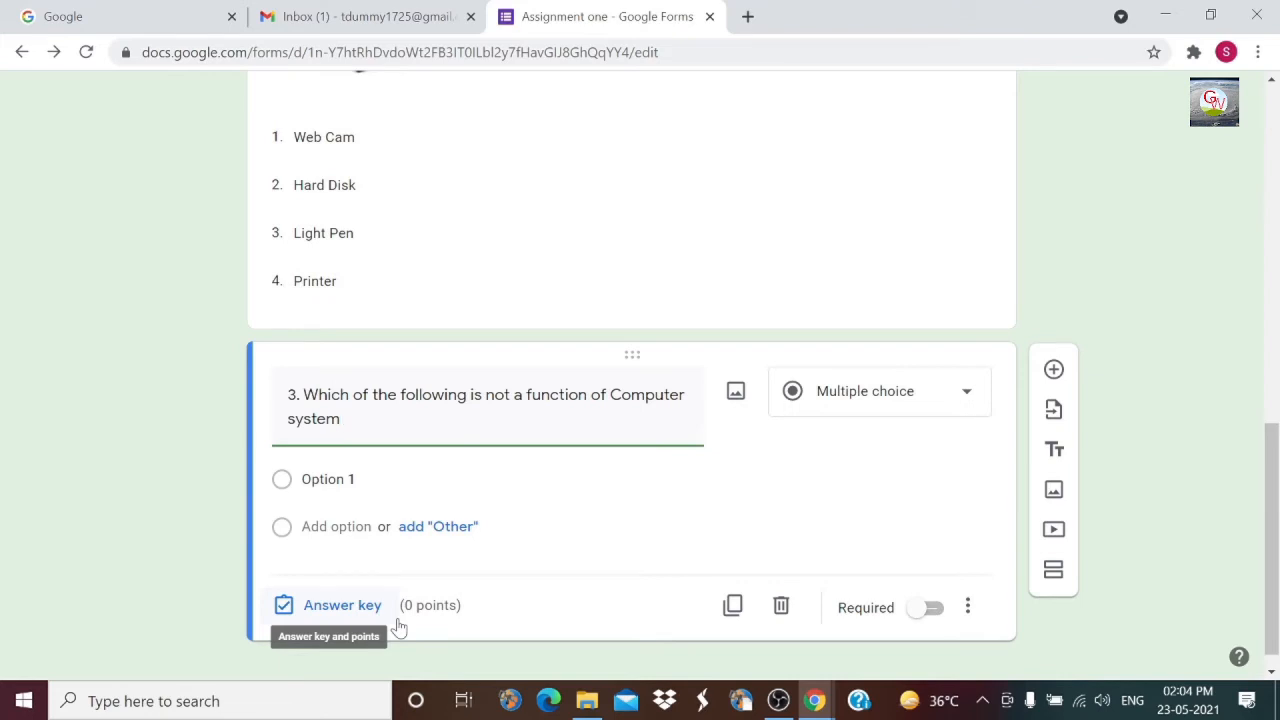
{"action": "left_click", "coordinate": [966, 396]}
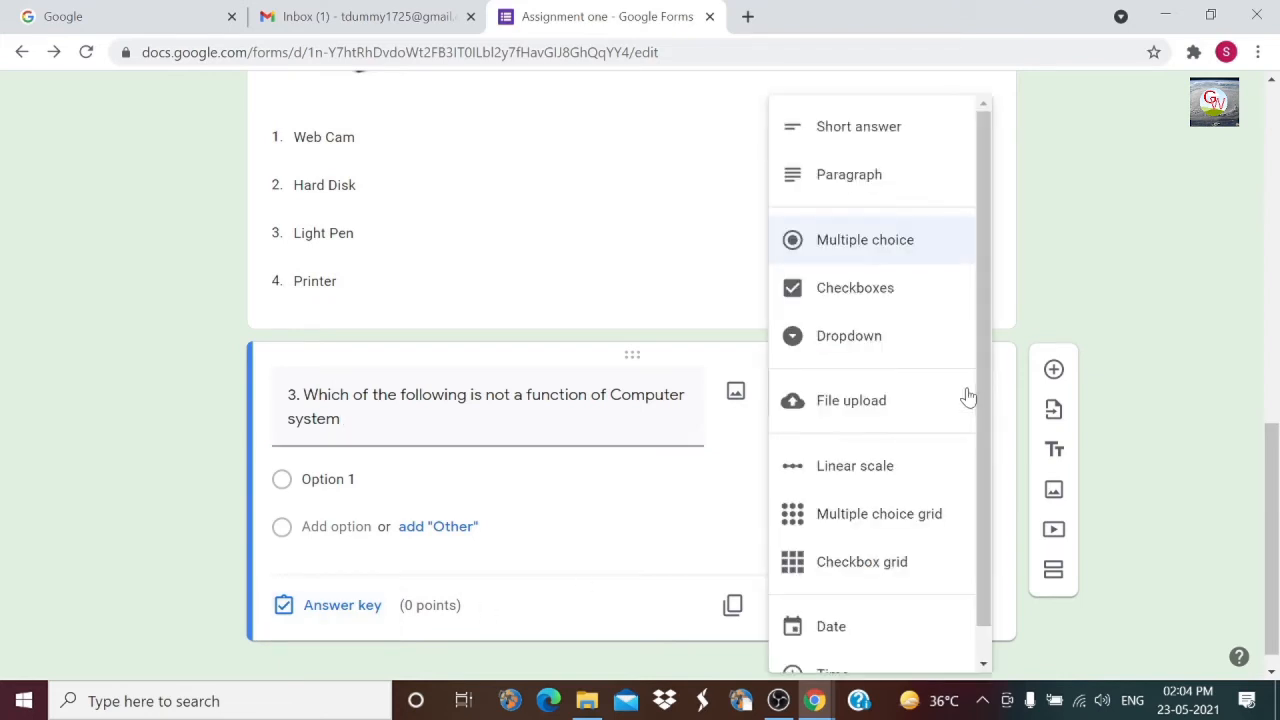
{"action": "left_click", "coordinate": [838, 295]}
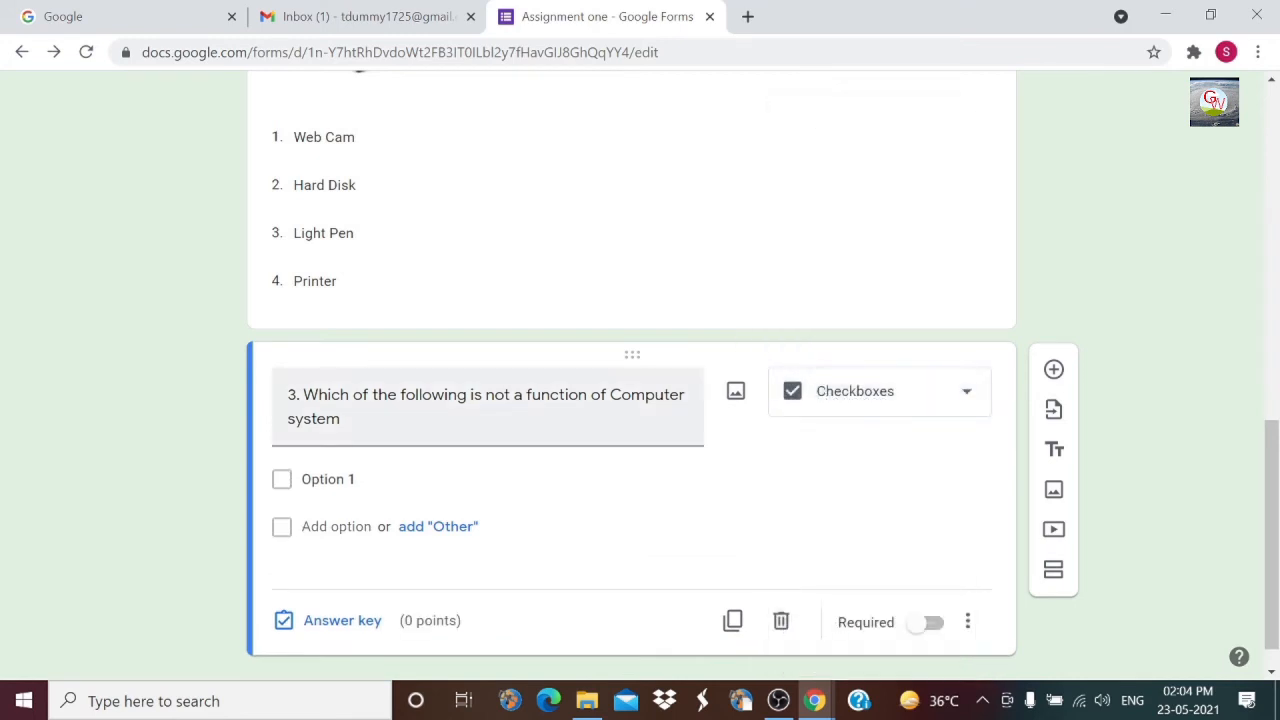
{"action": "left_click", "coordinate": [417, 478]}
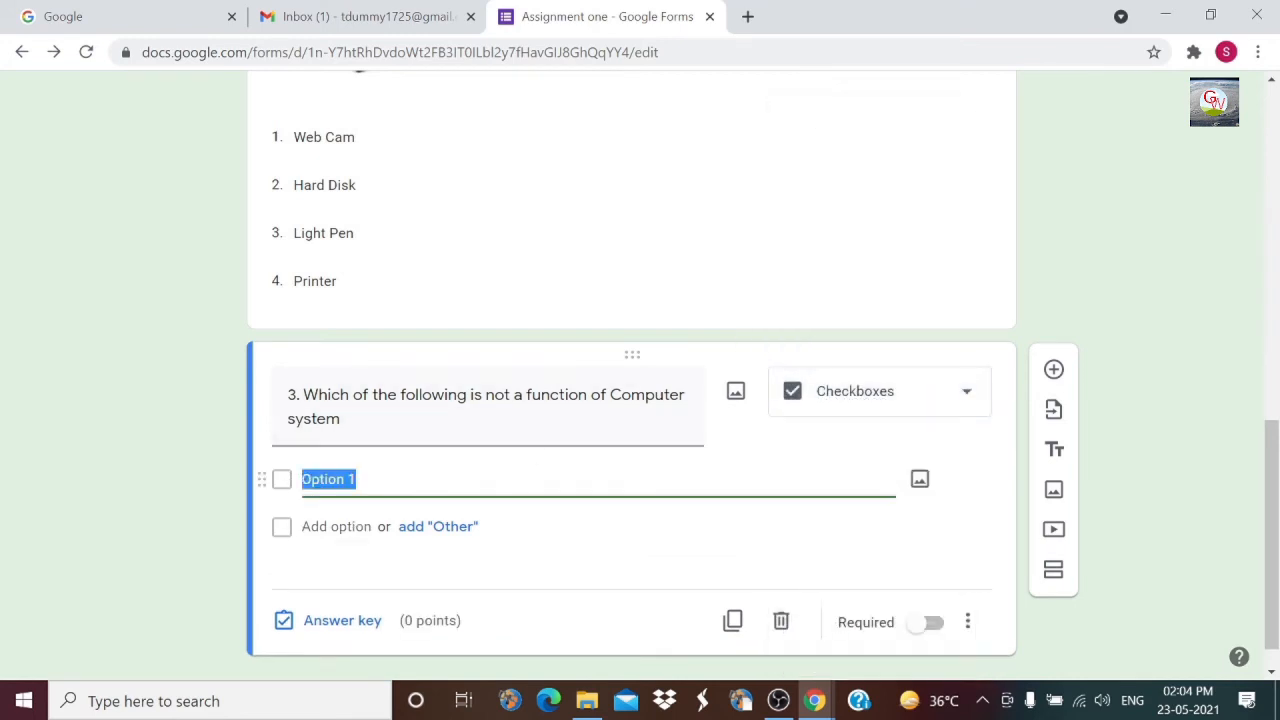
{"action": "type", "text": "Arrangin"}
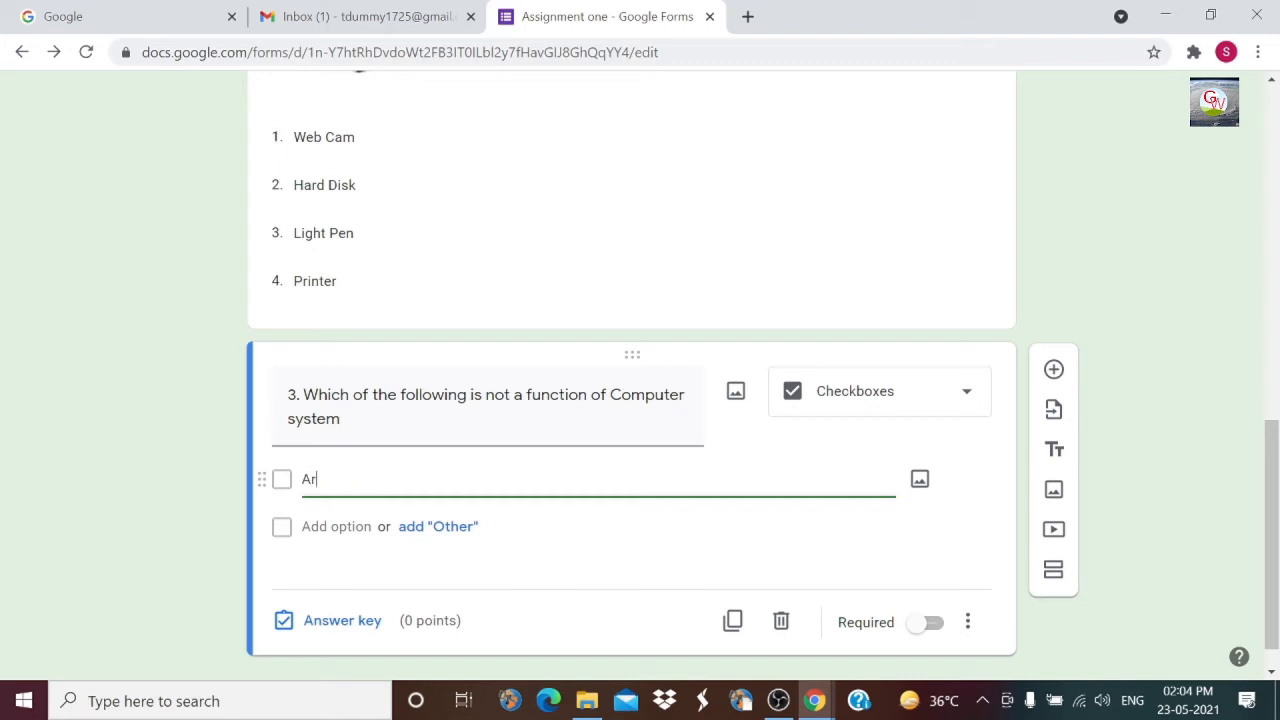
{"action": "type", "text": "g"}
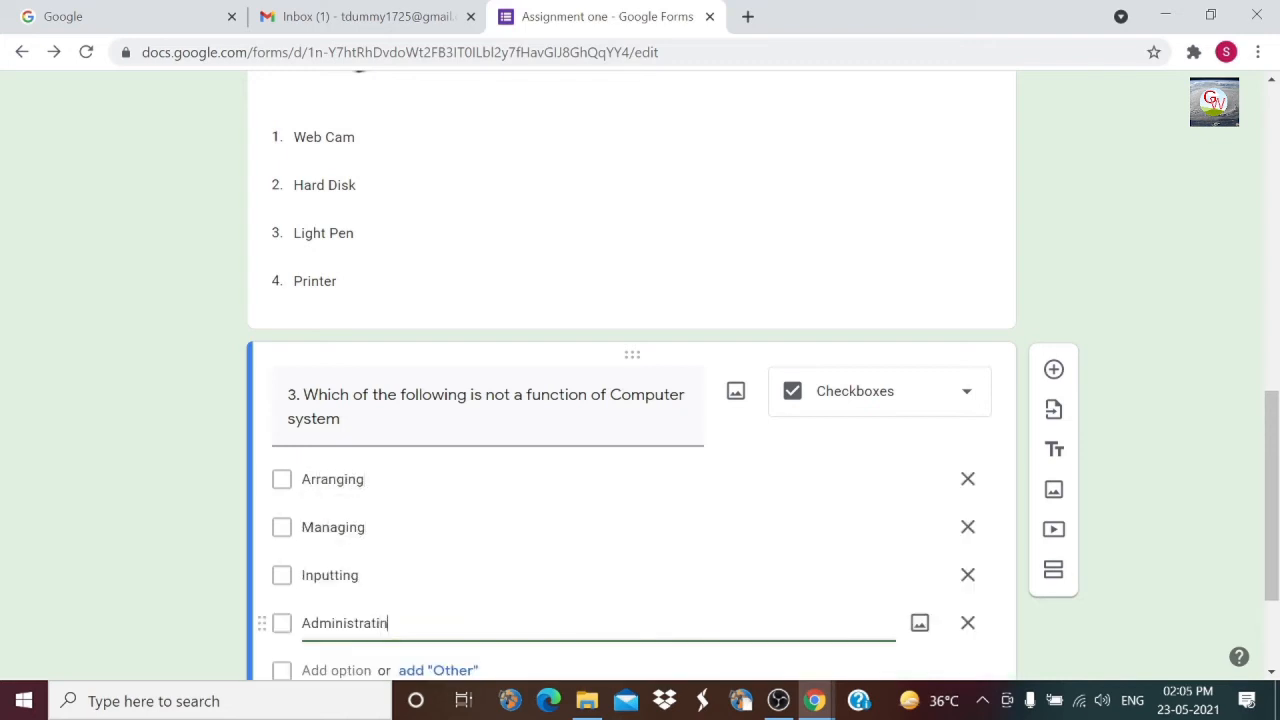
{"action": "type", "text": "ng"}
{"action": "scroll", "coordinate": [500, 583], "scroll_direction": "down", "scroll_amount": 2}
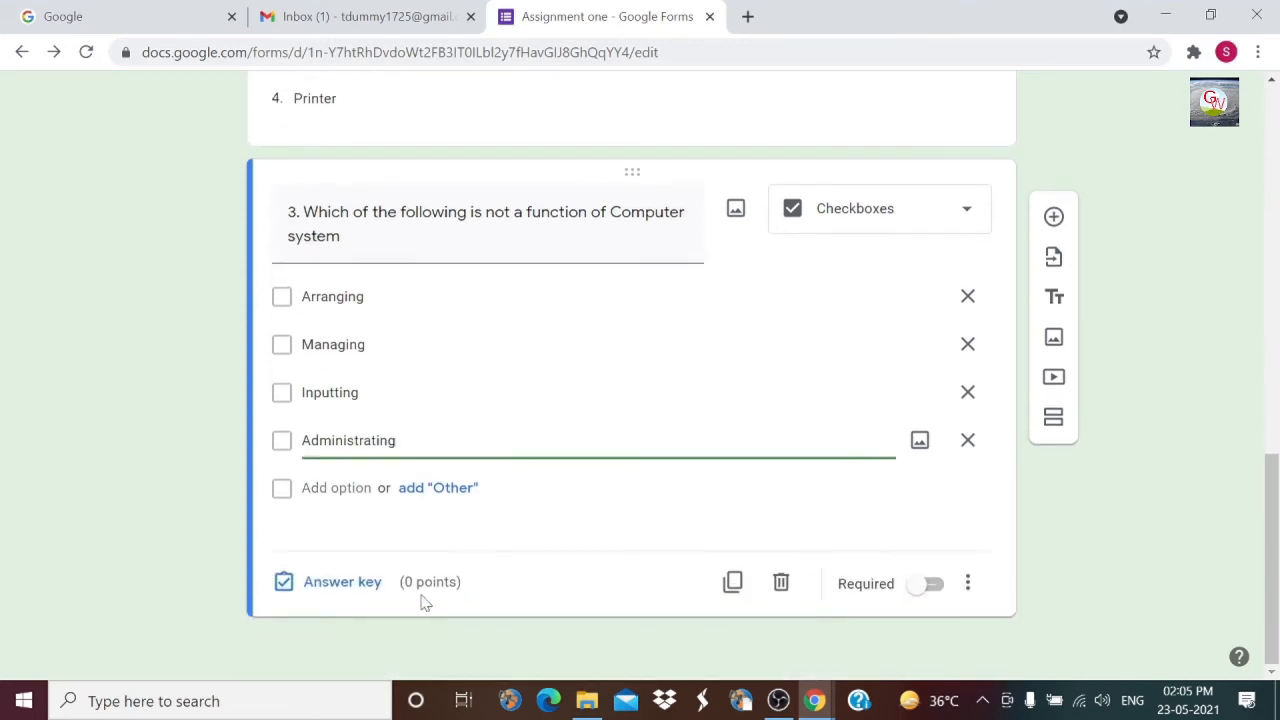
Step: Make question 3 worth 3 points and add a new blank question below it
{"action": "left_click", "coordinate": [342, 582]}
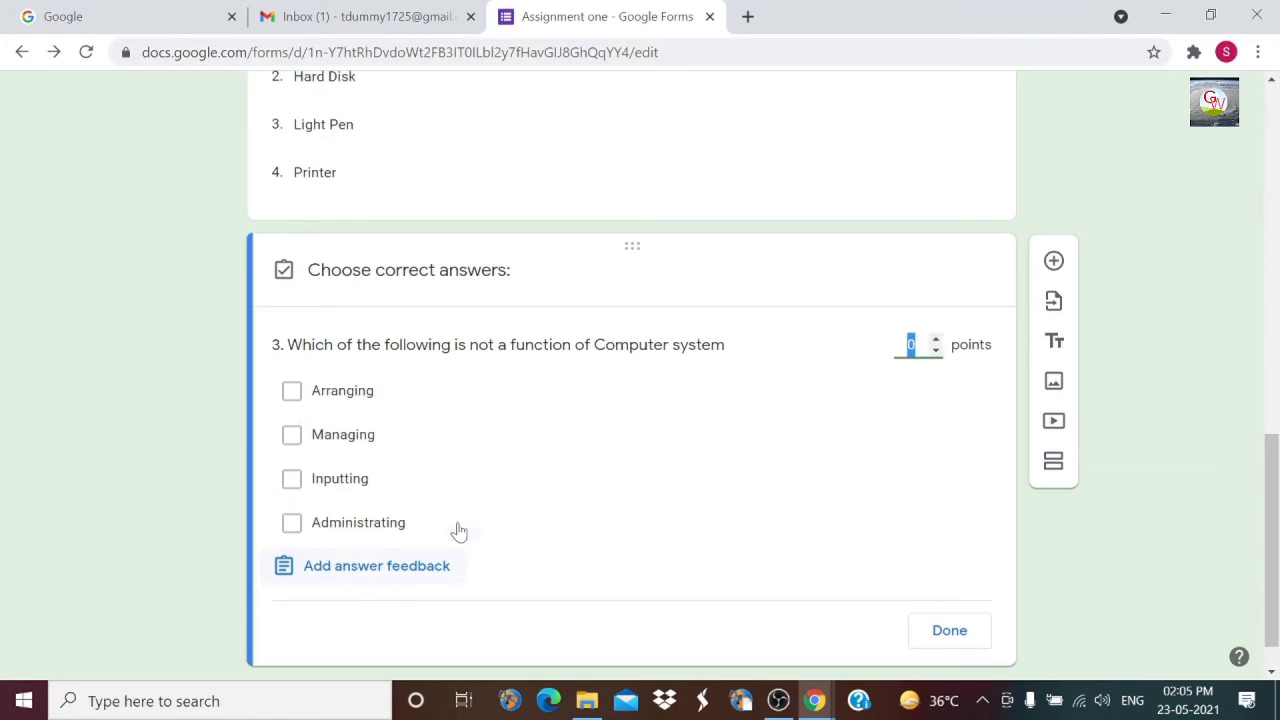
{"action": "left_click", "coordinate": [934, 338]}
{"action": "left_click", "coordinate": [935, 340]}
{"action": "left_click", "coordinate": [935, 340]}
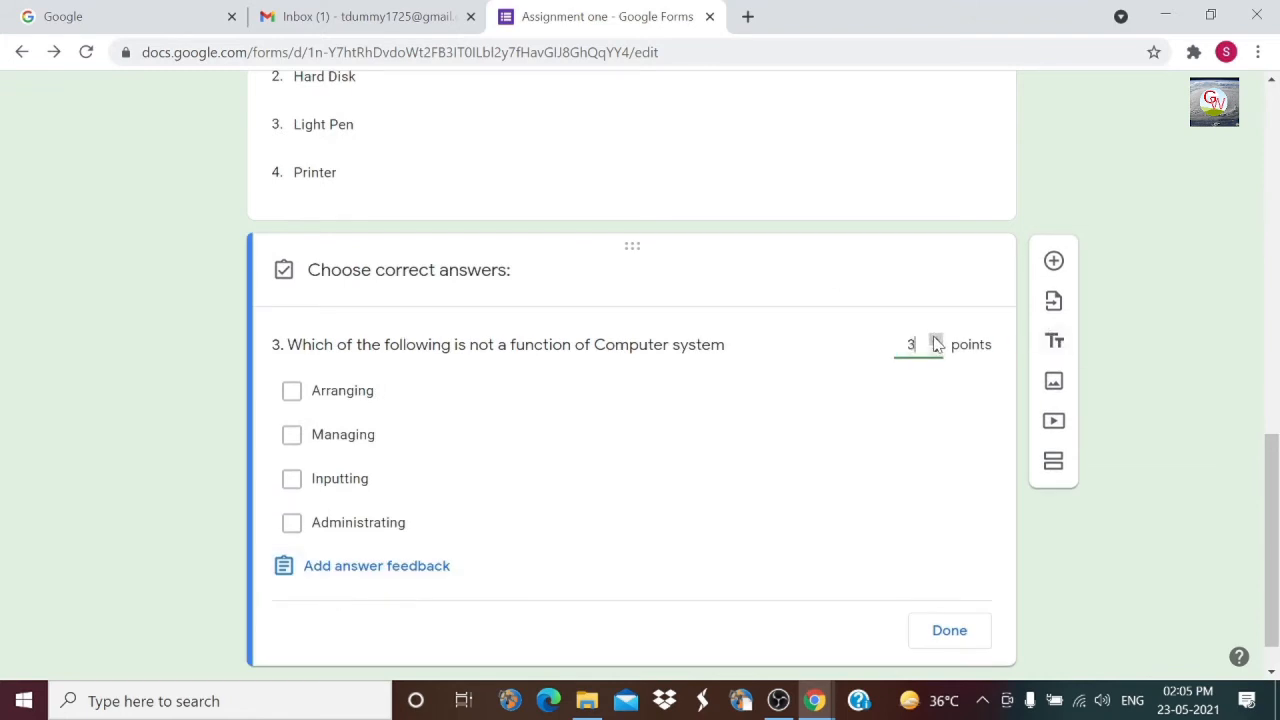
{"action": "left_click", "coordinate": [950, 632]}
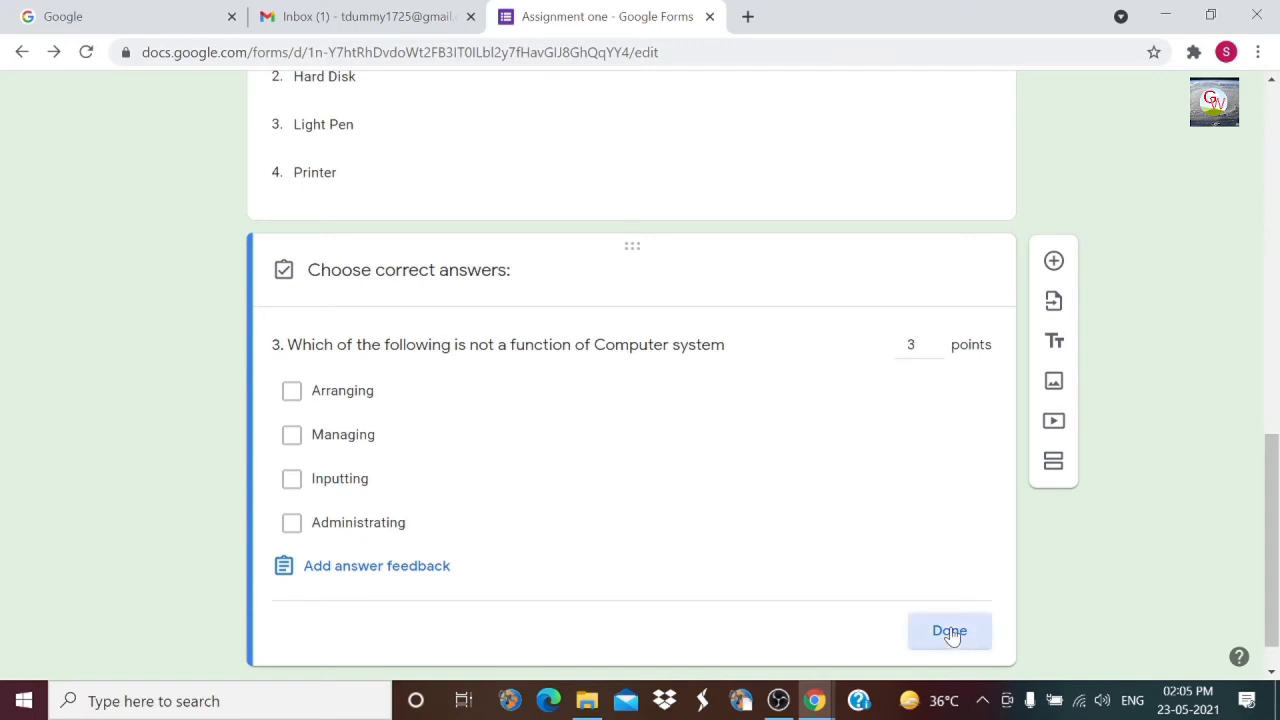
{"action": "left_click", "coordinate": [1053, 263]}
{"action": "scroll", "coordinate": [694, 393], "scroll_direction": "up", "scroll_amount": 4}
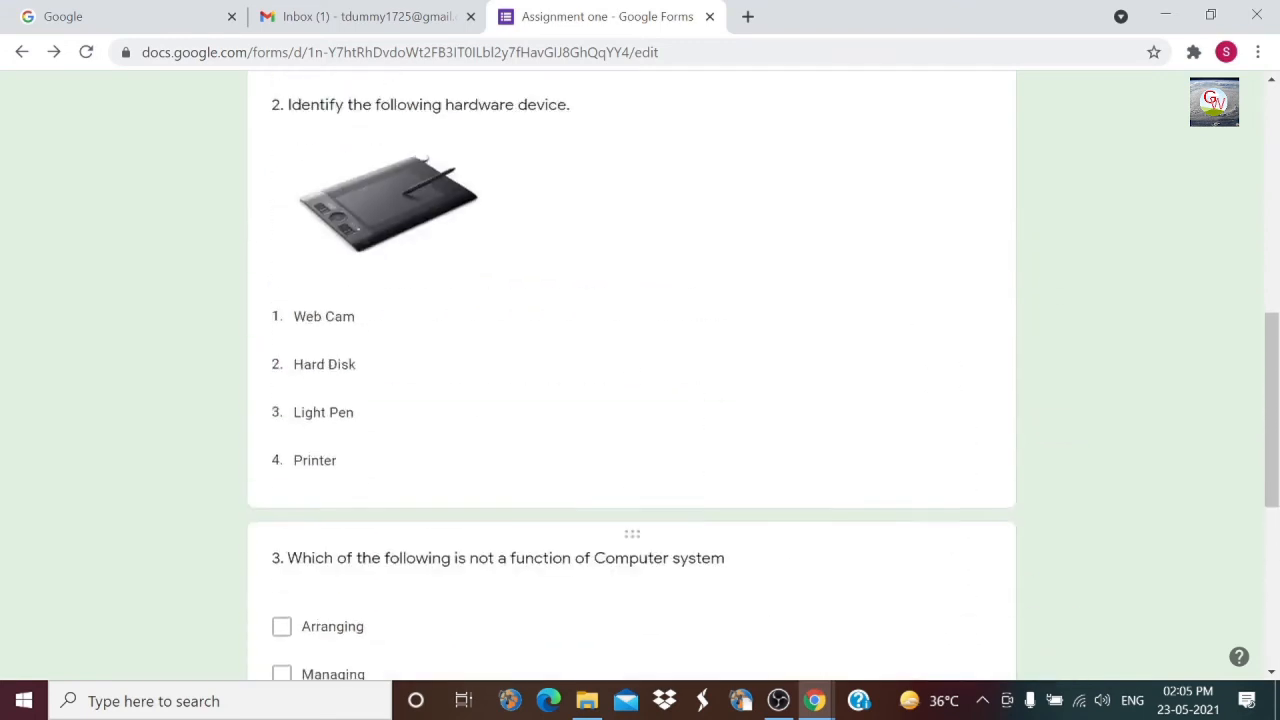
{"action": "scroll", "coordinate": [697, 395], "scroll_direction": "down", "scroll_amount": 6}
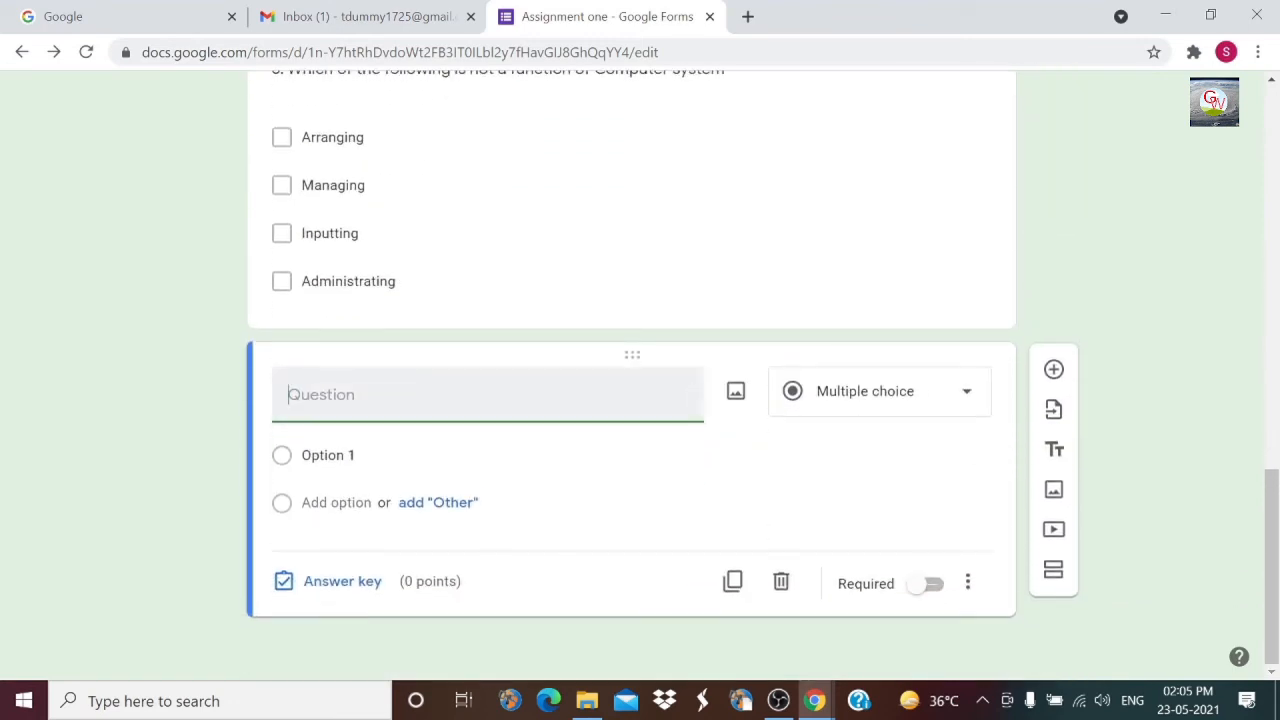
Step: Add short-answer question '4. Define a software' and give it 3 points in the answer key
{"action": "type", "text": "4. Define a software"}
{"action": "left_click", "coordinate": [968, 400]}
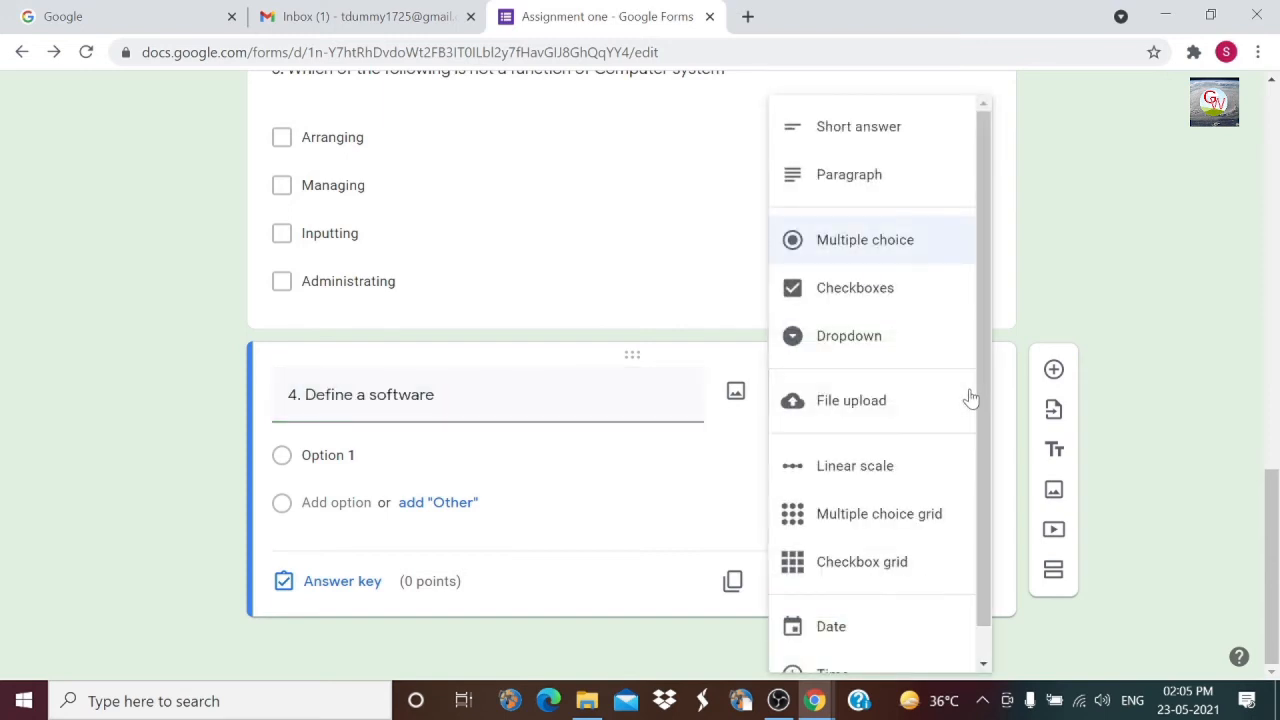
{"action": "left_click", "coordinate": [836, 128]}
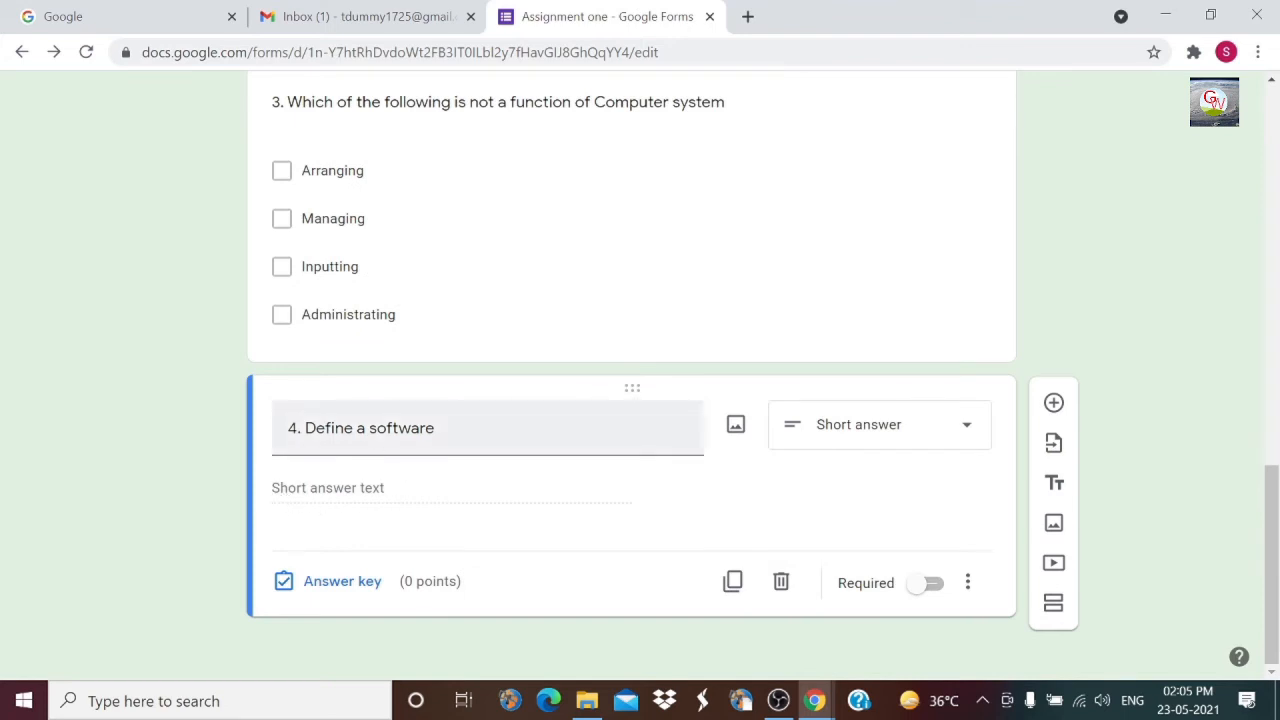
{"action": "left_click", "coordinate": [338, 586]}
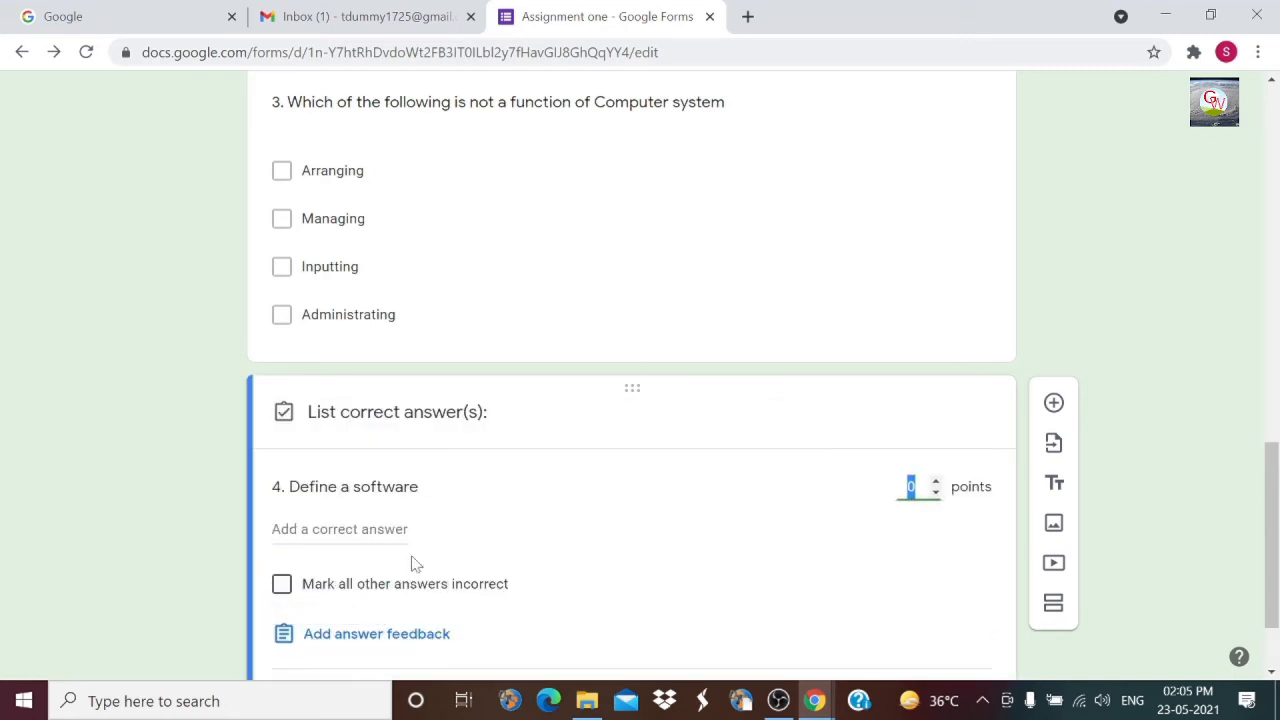
{"action": "left_click", "coordinate": [935, 482]}
{"action": "scroll", "coordinate": [531, 537], "scroll_direction": "down", "scroll_amount": 2}
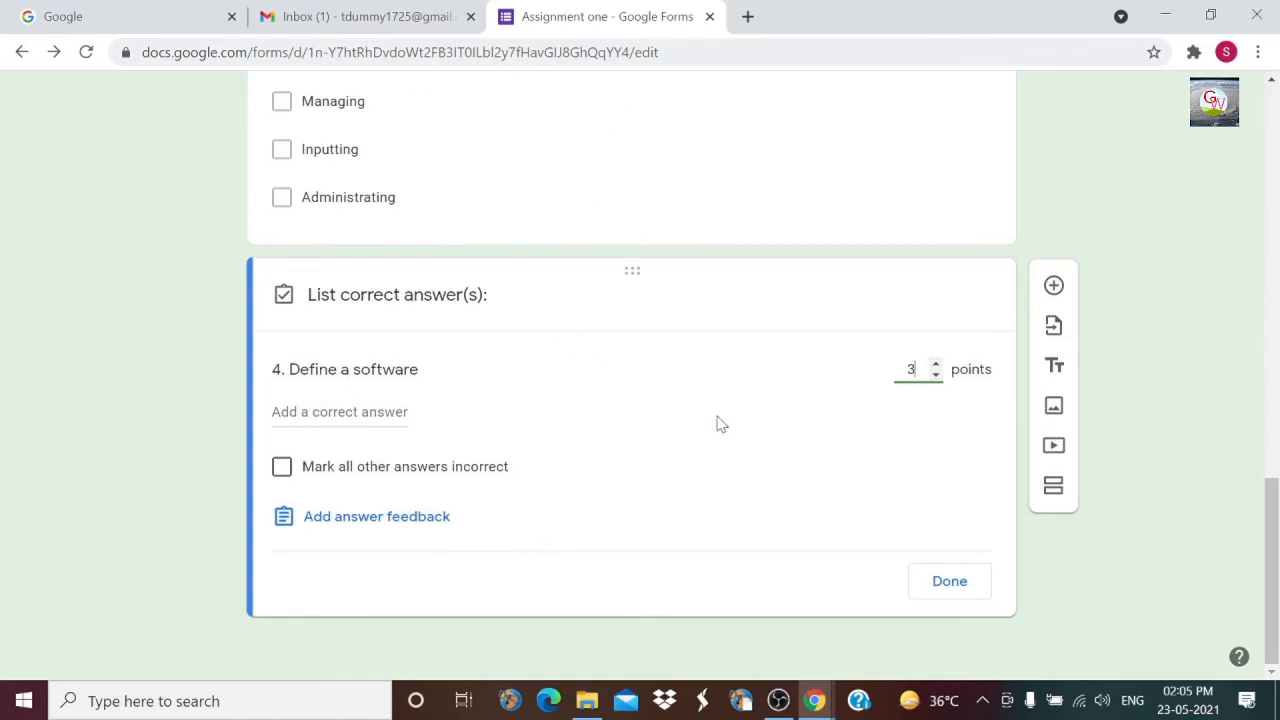
{"action": "left_click", "coordinate": [958, 585]}
{"action": "scroll", "coordinate": [557, 410], "scroll_direction": "up", "scroll_amount": 12}
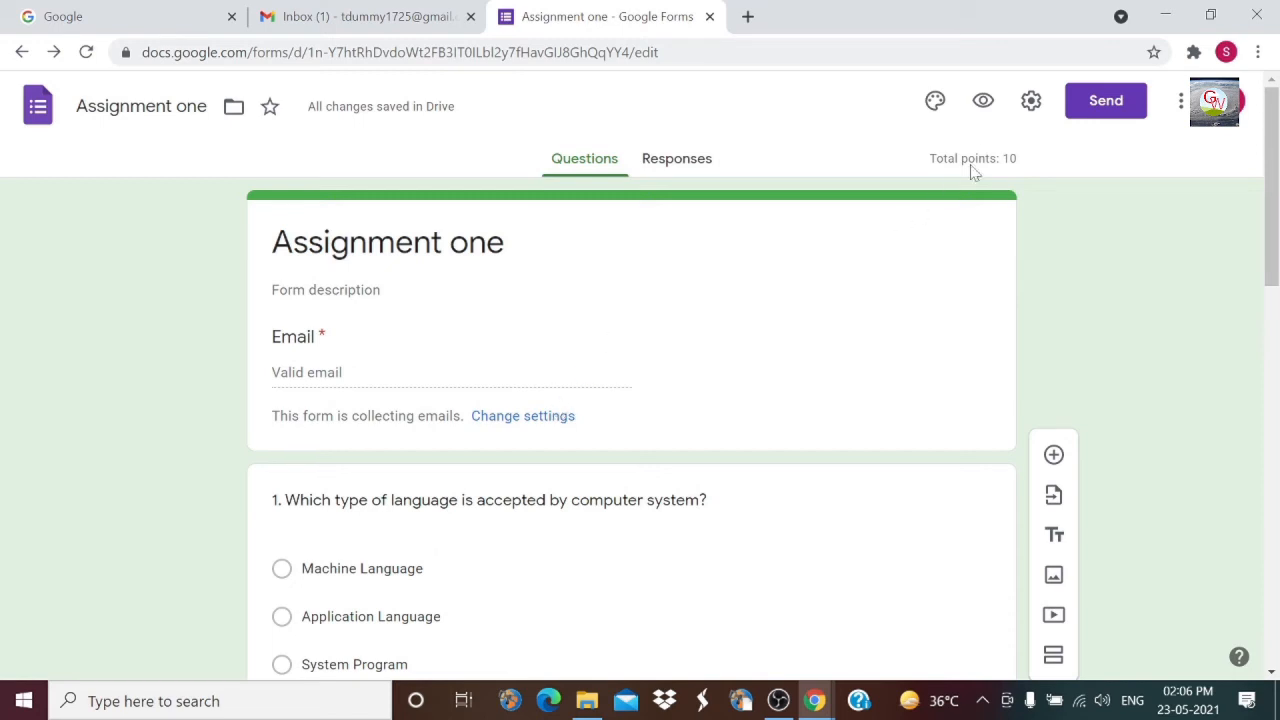
Step: Preview the Assignment one quiz and scroll through its questions and point values
{"action": "left_click", "coordinate": [984, 101]}
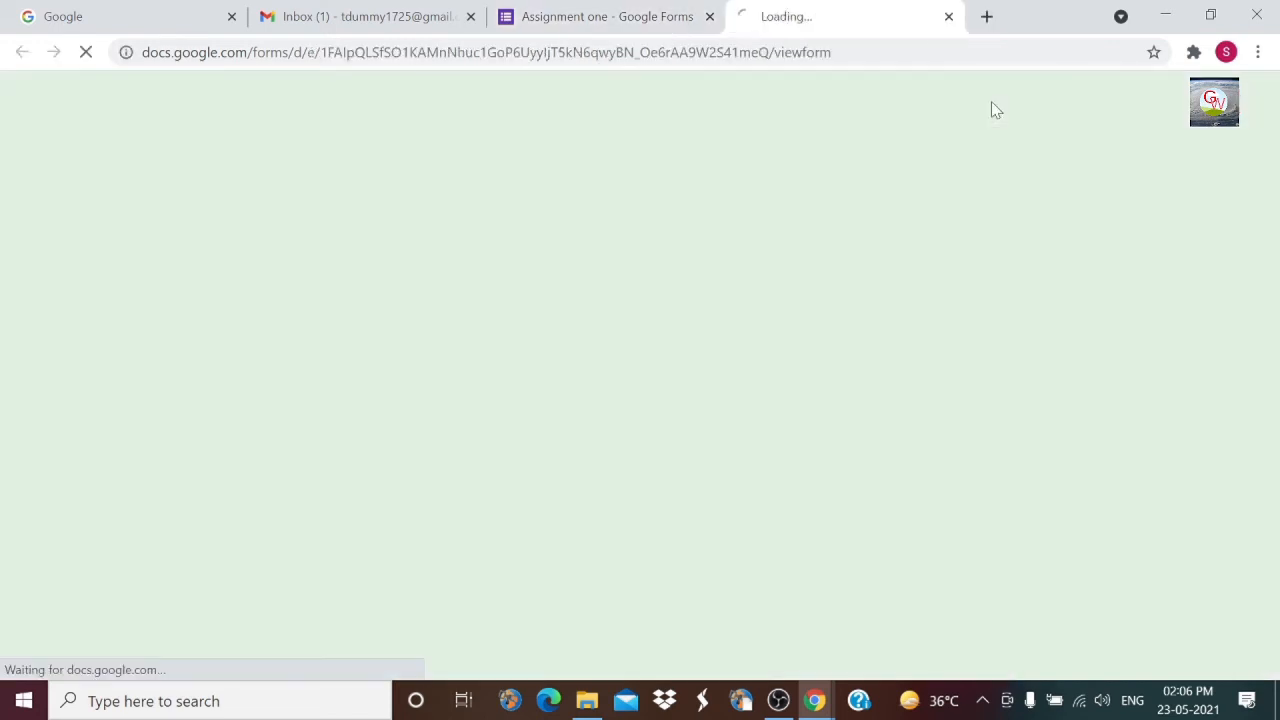
{"action": "scroll", "coordinate": [869, 371], "scroll_direction": "down", "scroll_amount": 4}
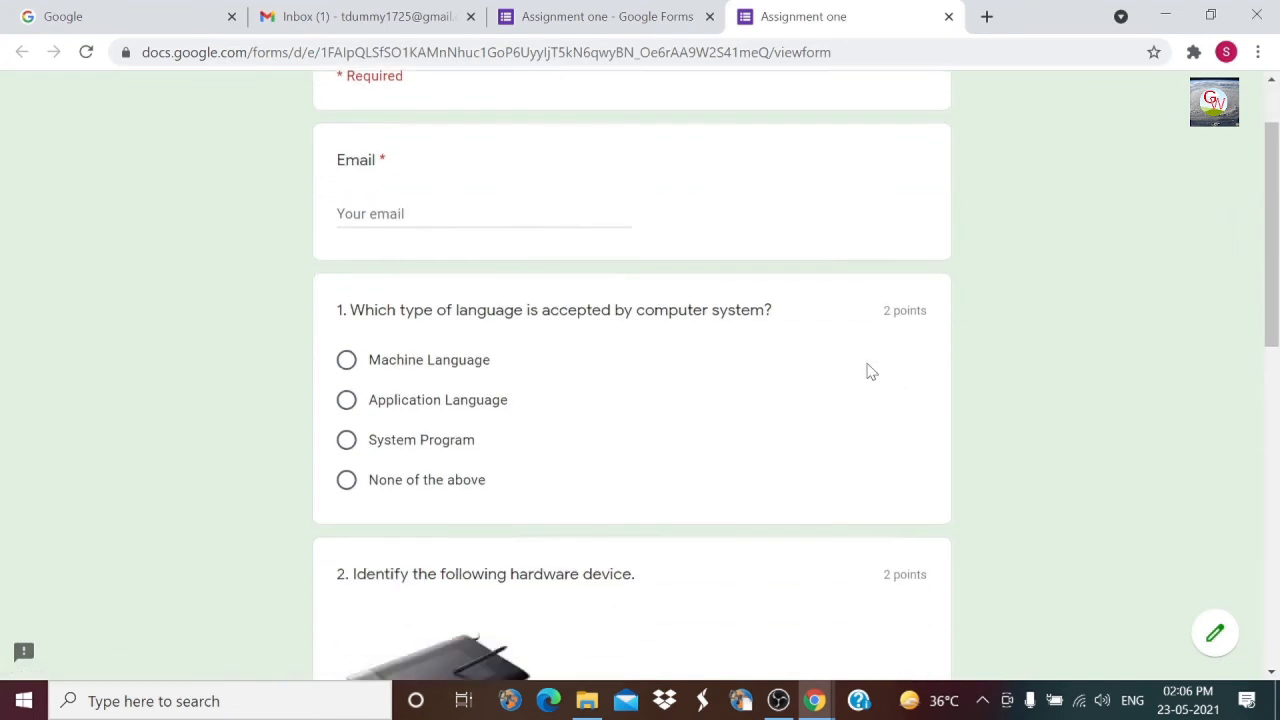
{"action": "scroll", "coordinate": [869, 371], "scroll_direction": "up", "scroll_amount": 4}
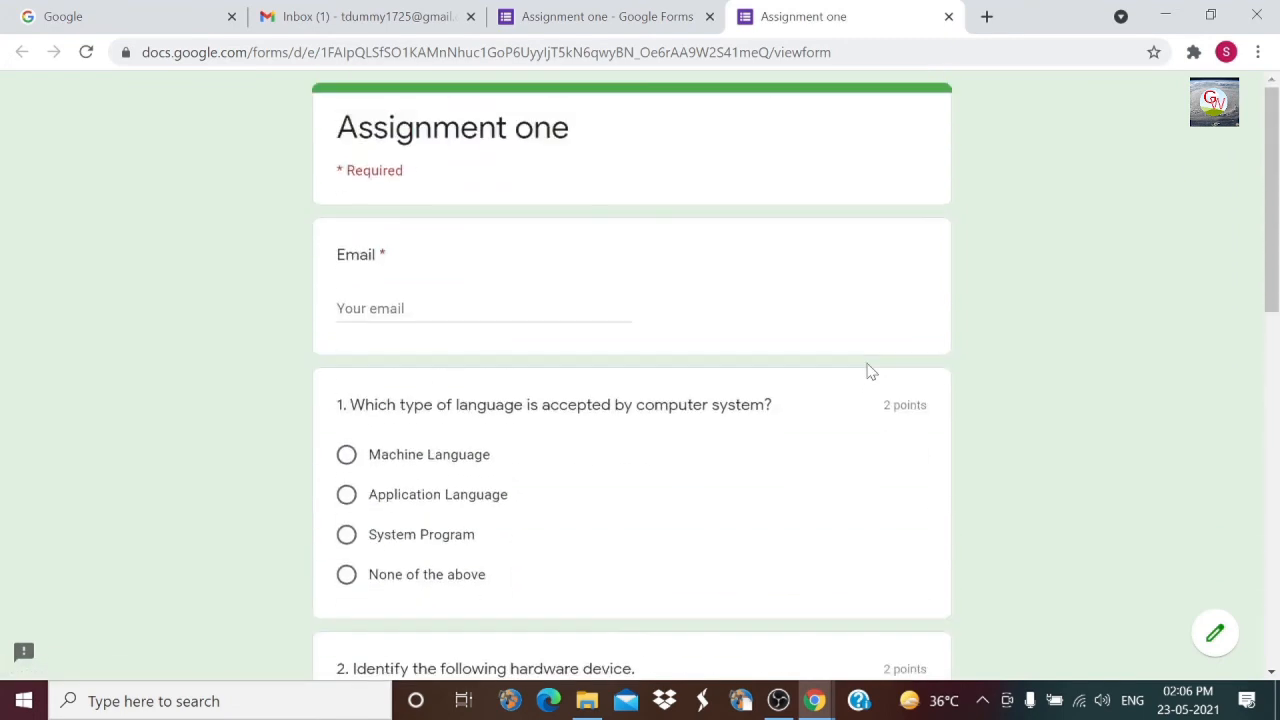
{"action": "scroll", "coordinate": [869, 371], "scroll_direction": "down", "scroll_amount": 4}
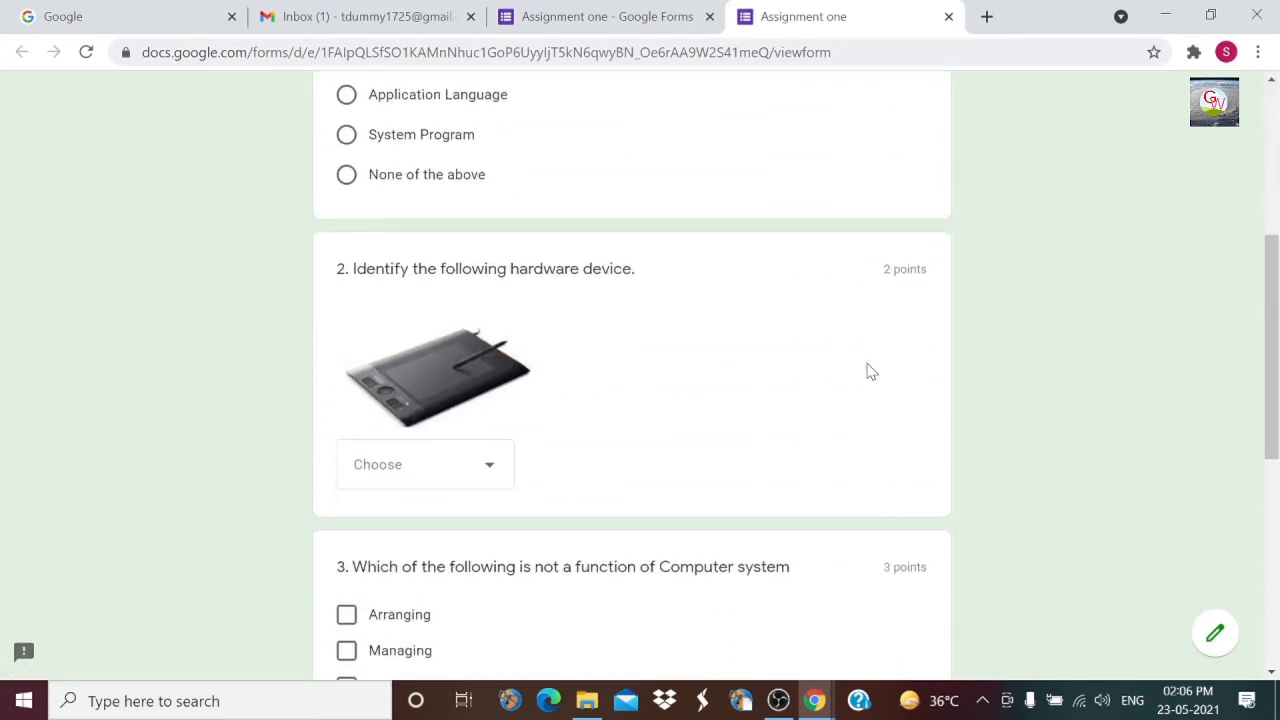
{"action": "scroll", "coordinate": [869, 371], "scroll_direction": "down", "scroll_amount": 5}
{"action": "scroll", "coordinate": [869, 371], "scroll_direction": "up", "scroll_amount": 4}
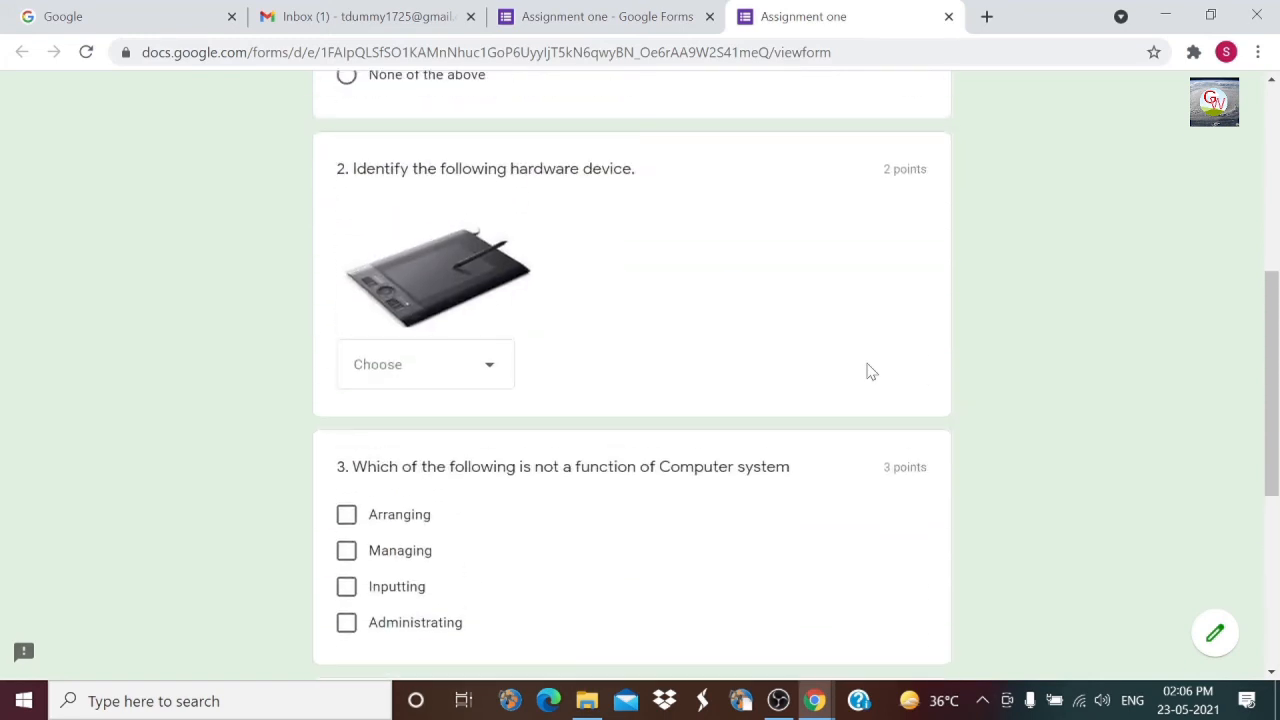
{"action": "scroll", "coordinate": [869, 371], "scroll_direction": "up", "scroll_amount": 3}
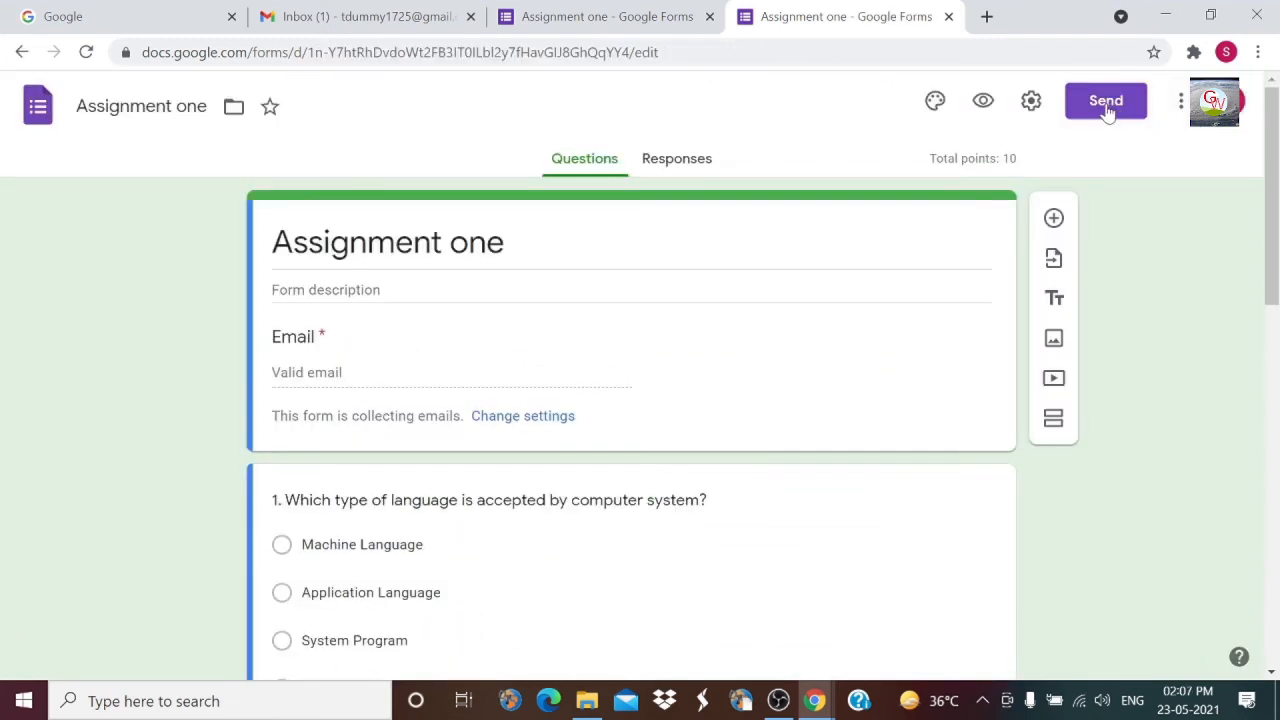
Step: Email the Assignment one quiz invitation to the student's e-mail address
{"action": "left_click", "coordinate": [1106, 104]}
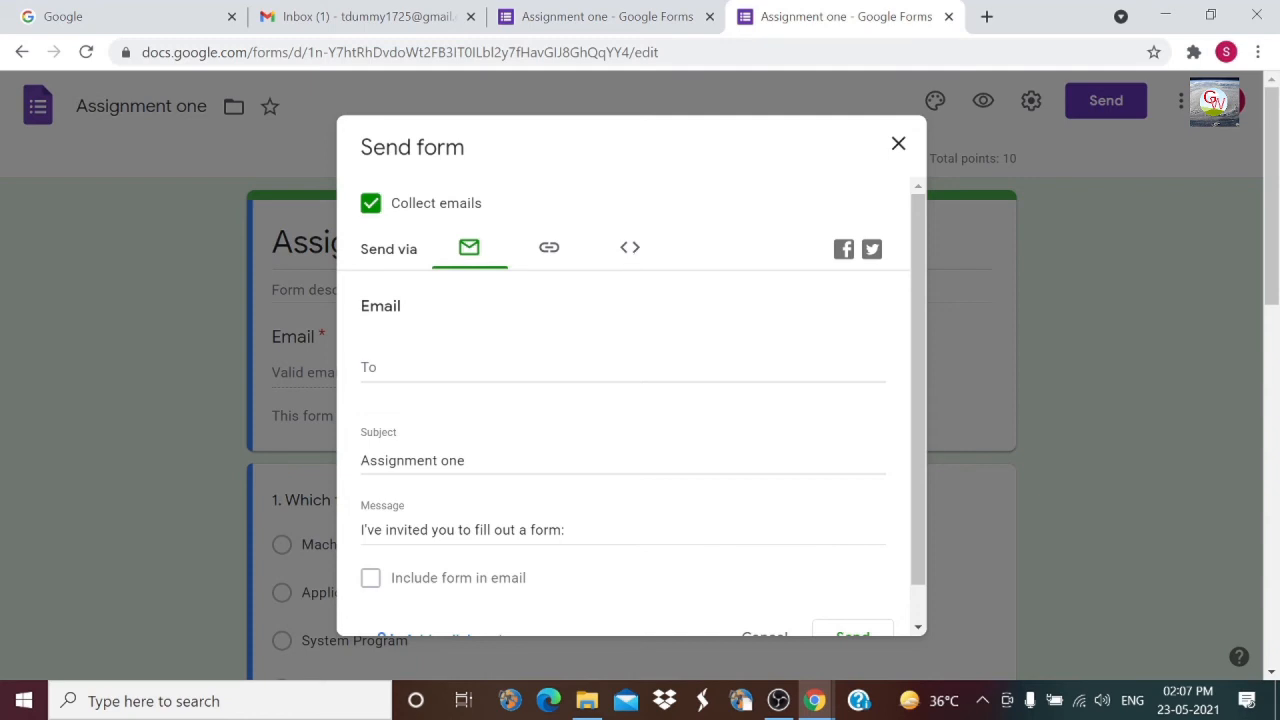
{"action": "left_click", "coordinate": [410, 348]}
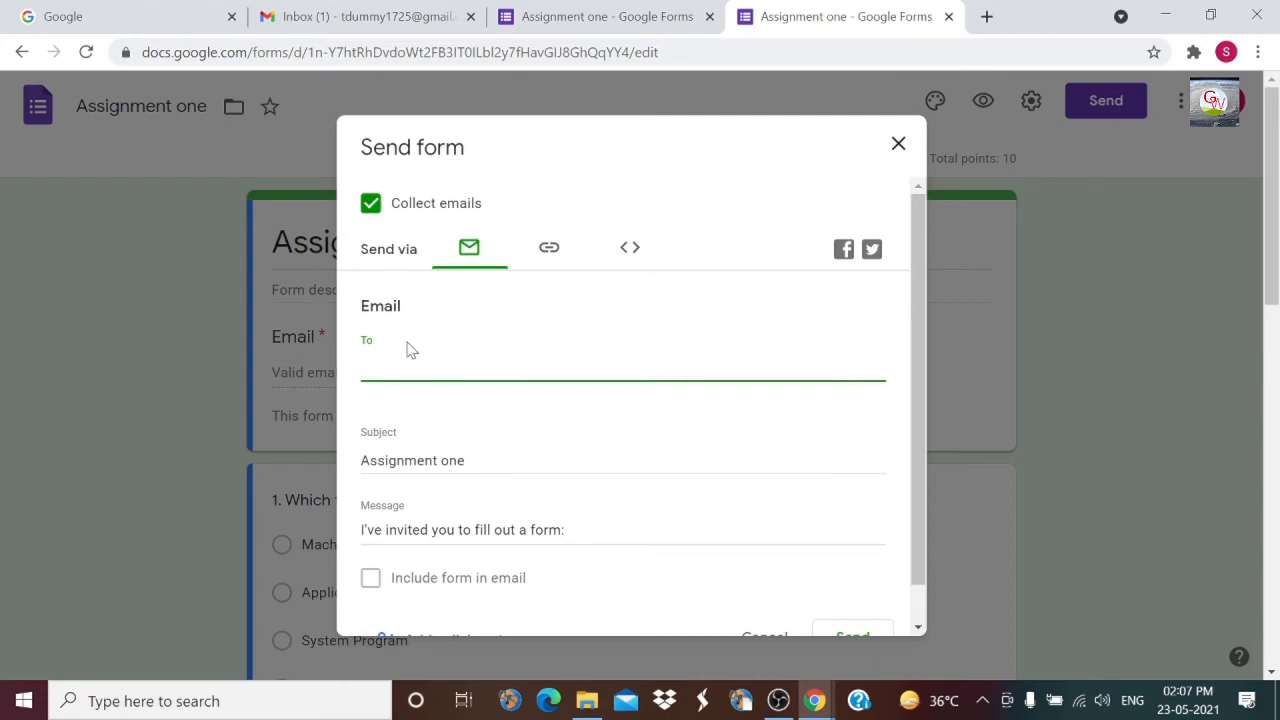
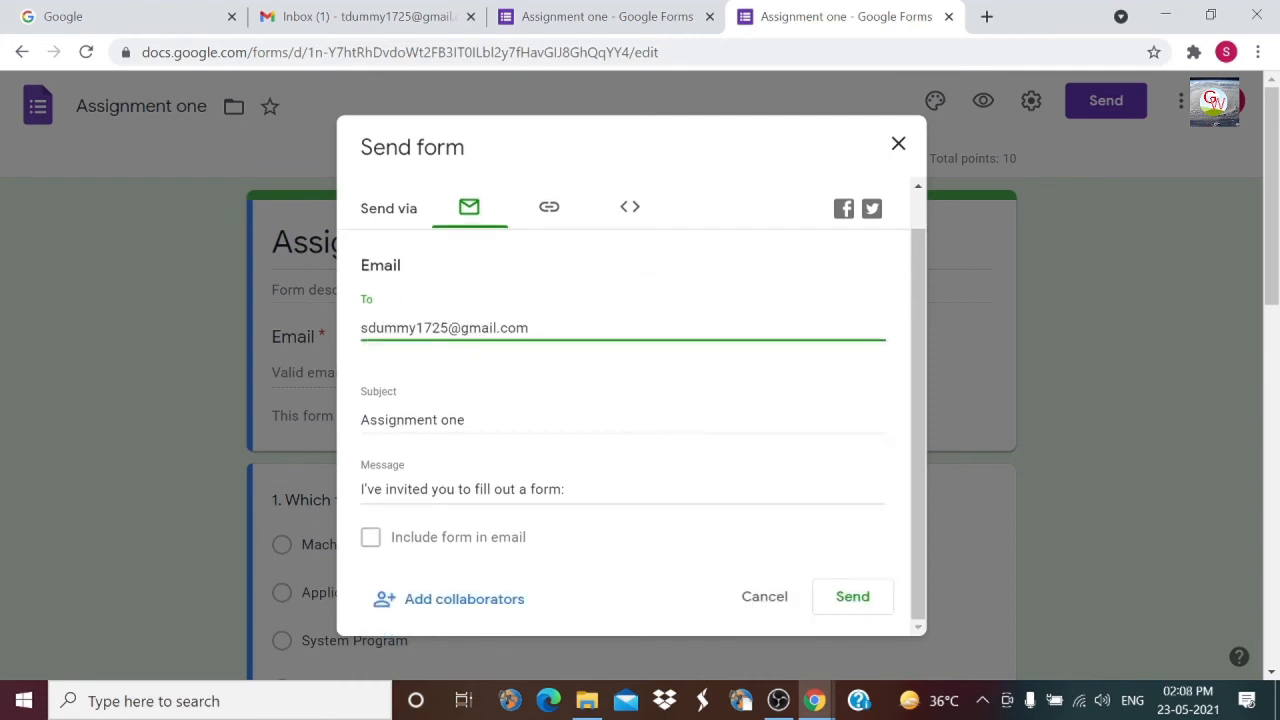
{"action": "left_click", "coordinate": [852, 597]}
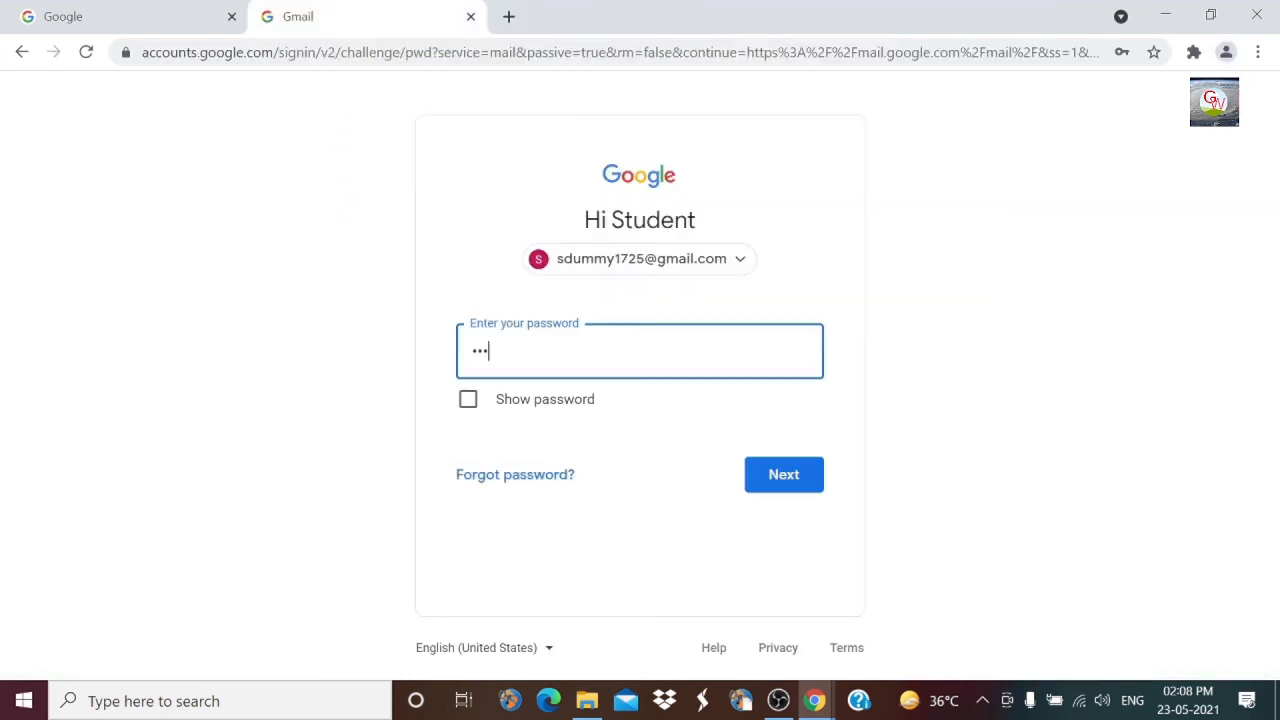
Step: Sign in with the student's account password, open the Assignment one invitation, and launch the form
{"action": "type", "text": "********"}
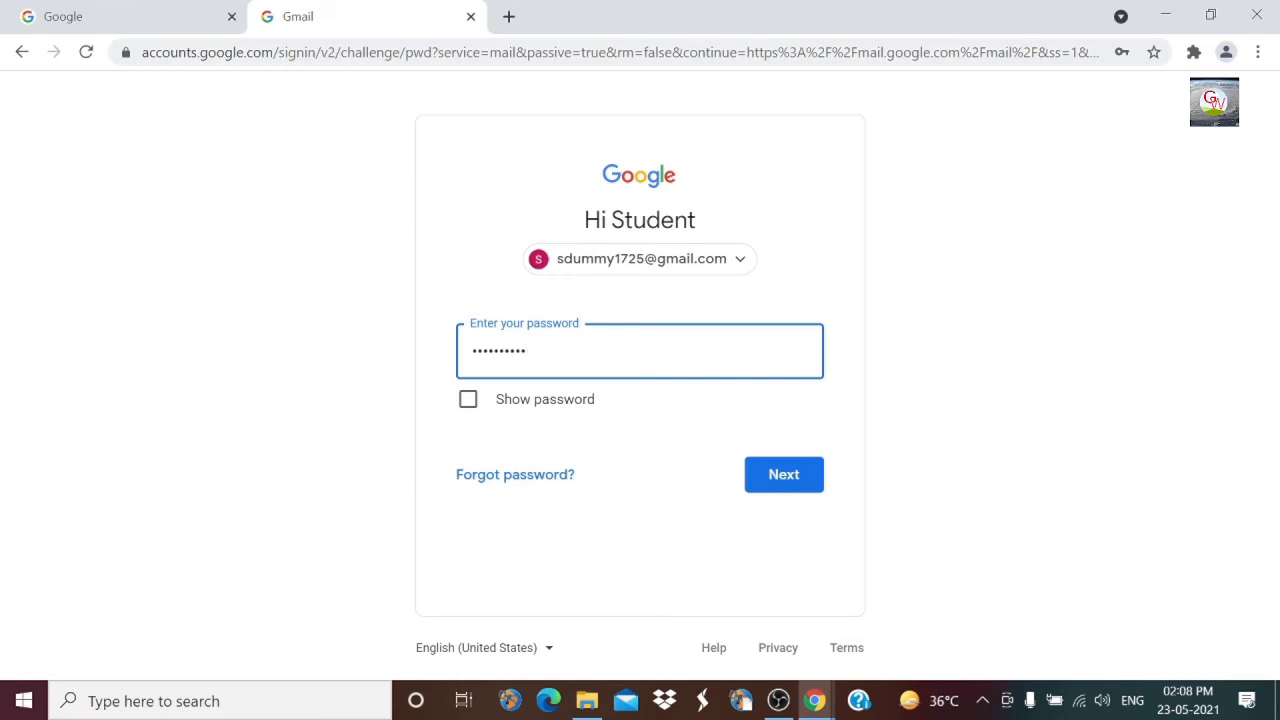
{"action": "left_click", "coordinate": [786, 478]}
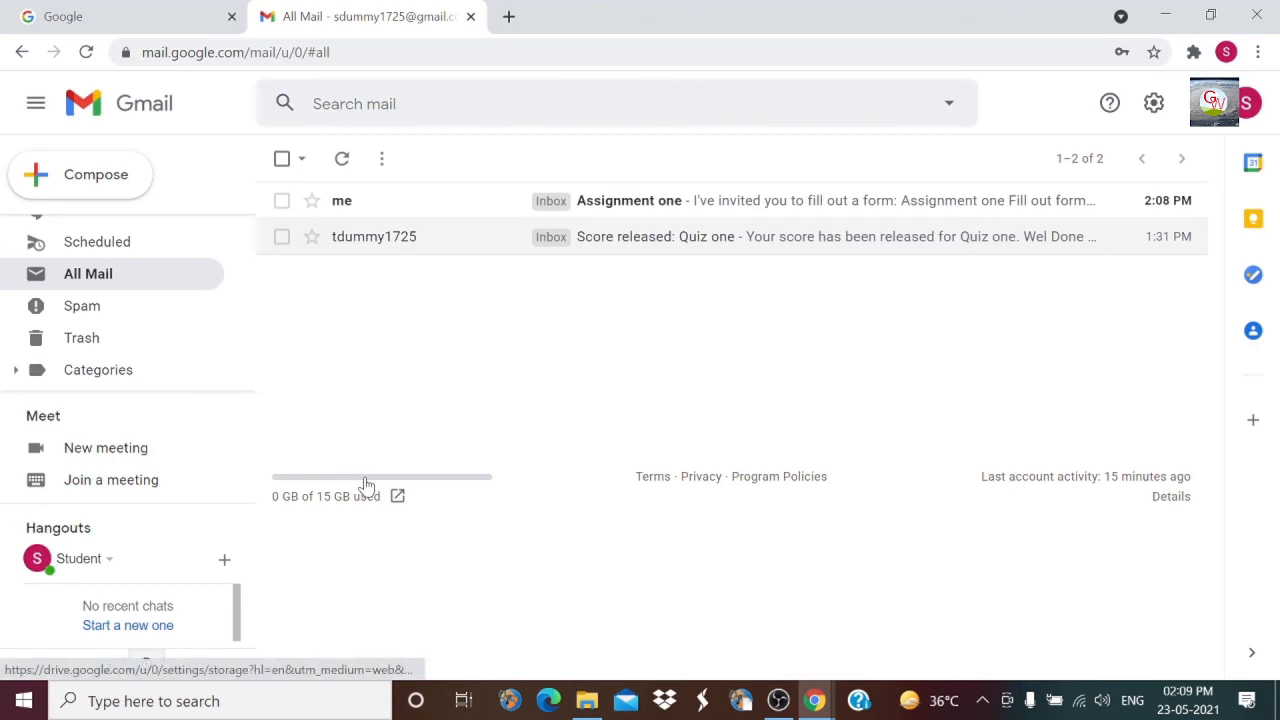
{"action": "left_click", "coordinate": [630, 203]}
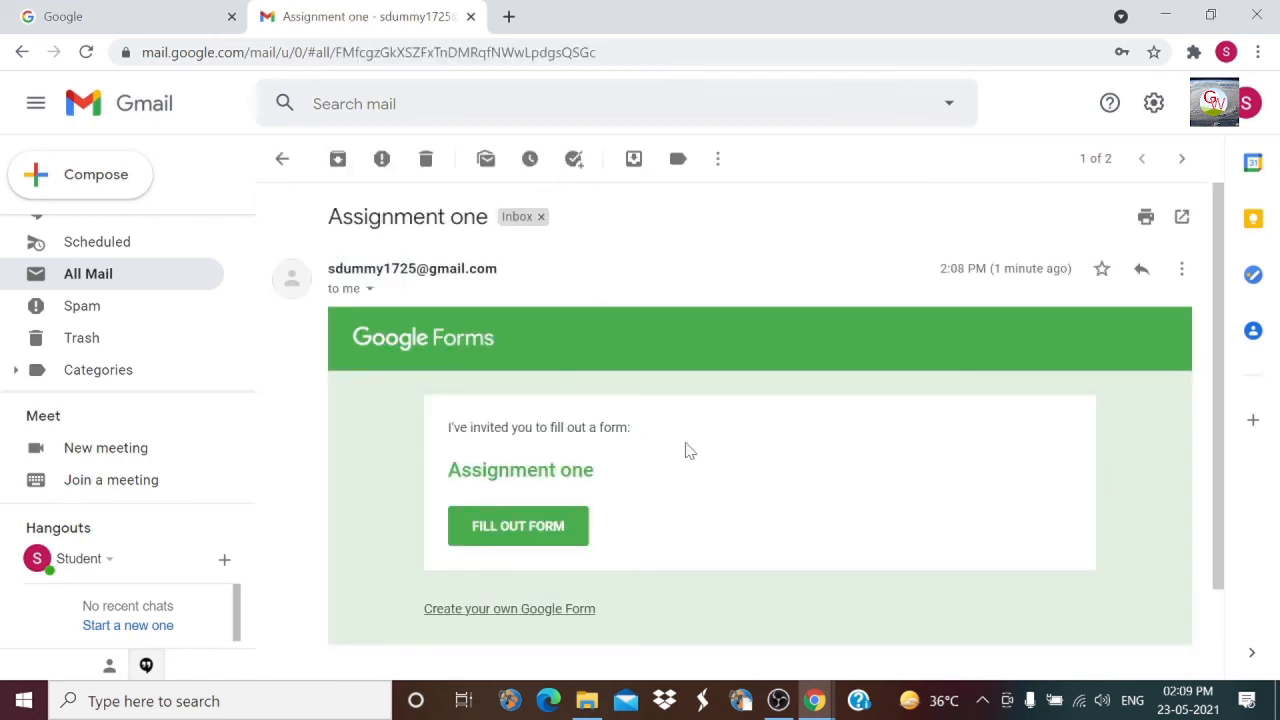
{"action": "scroll", "coordinate": [775, 453], "scroll_direction": "down", "scroll_amount": 1}
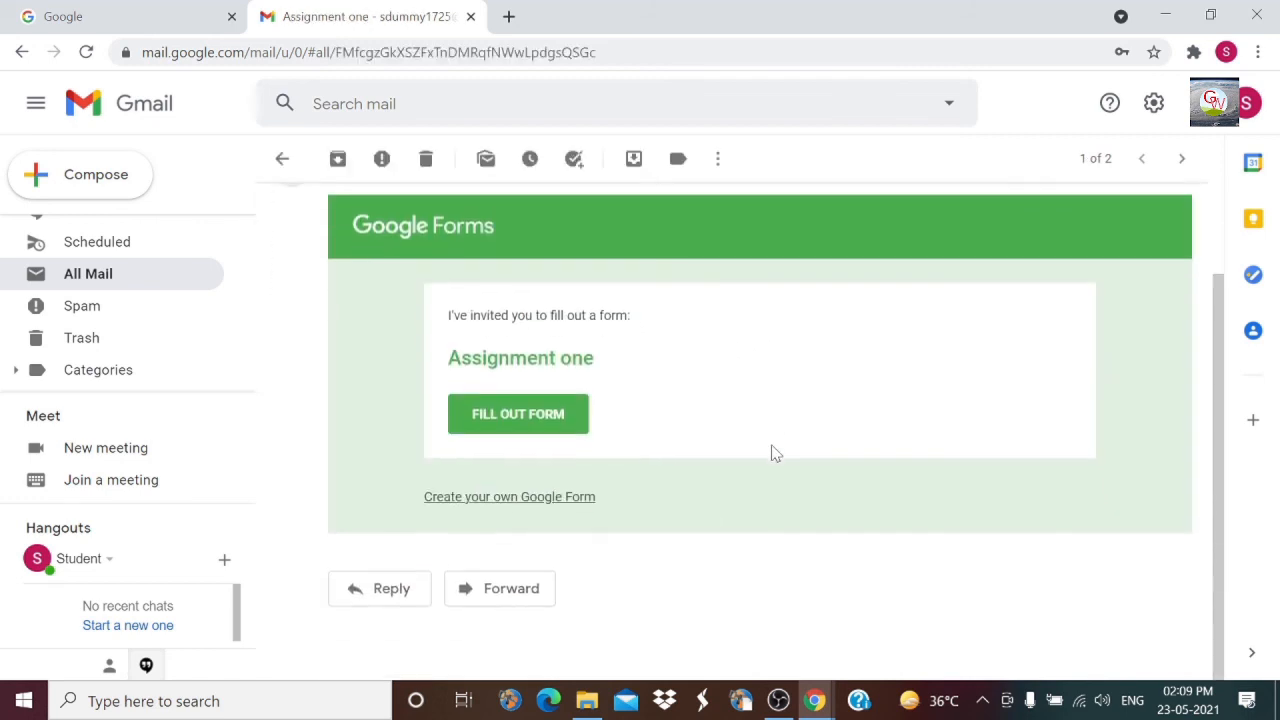
{"action": "left_click", "coordinate": [510, 418]}
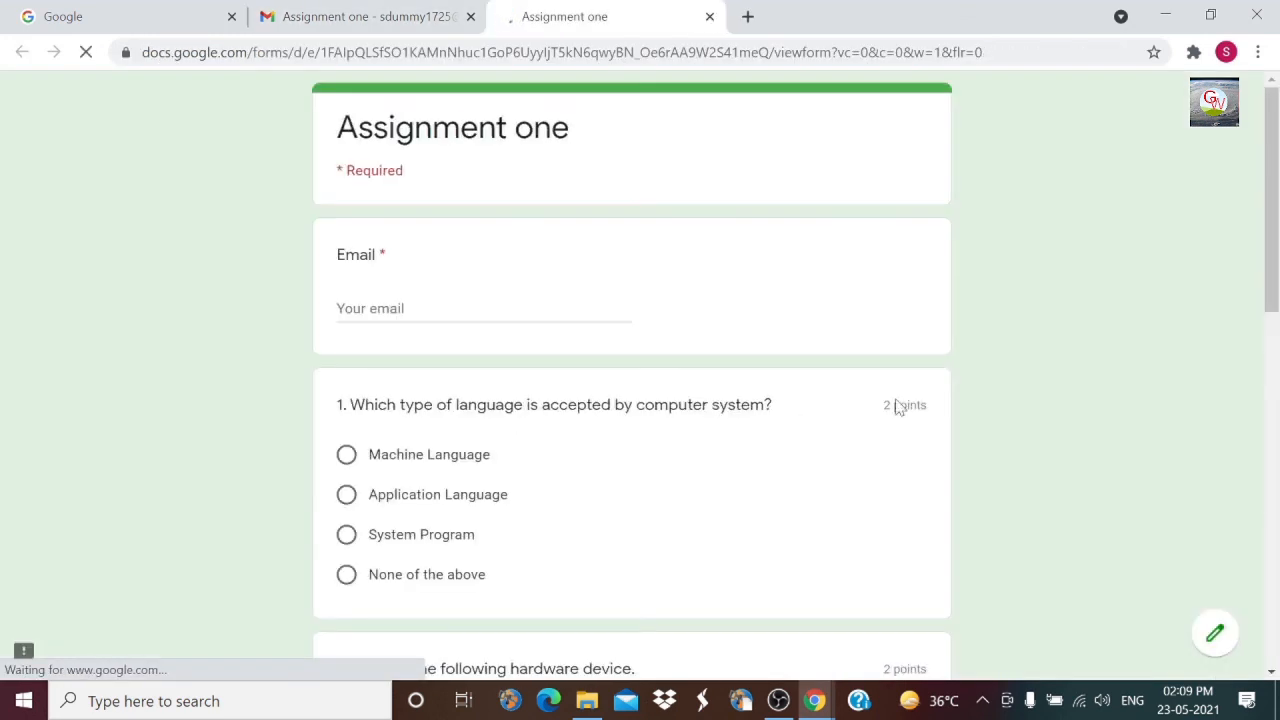
Step: Fill in the student's e-mail address in the form's email field
{"action": "left_click", "coordinate": [392, 309]}
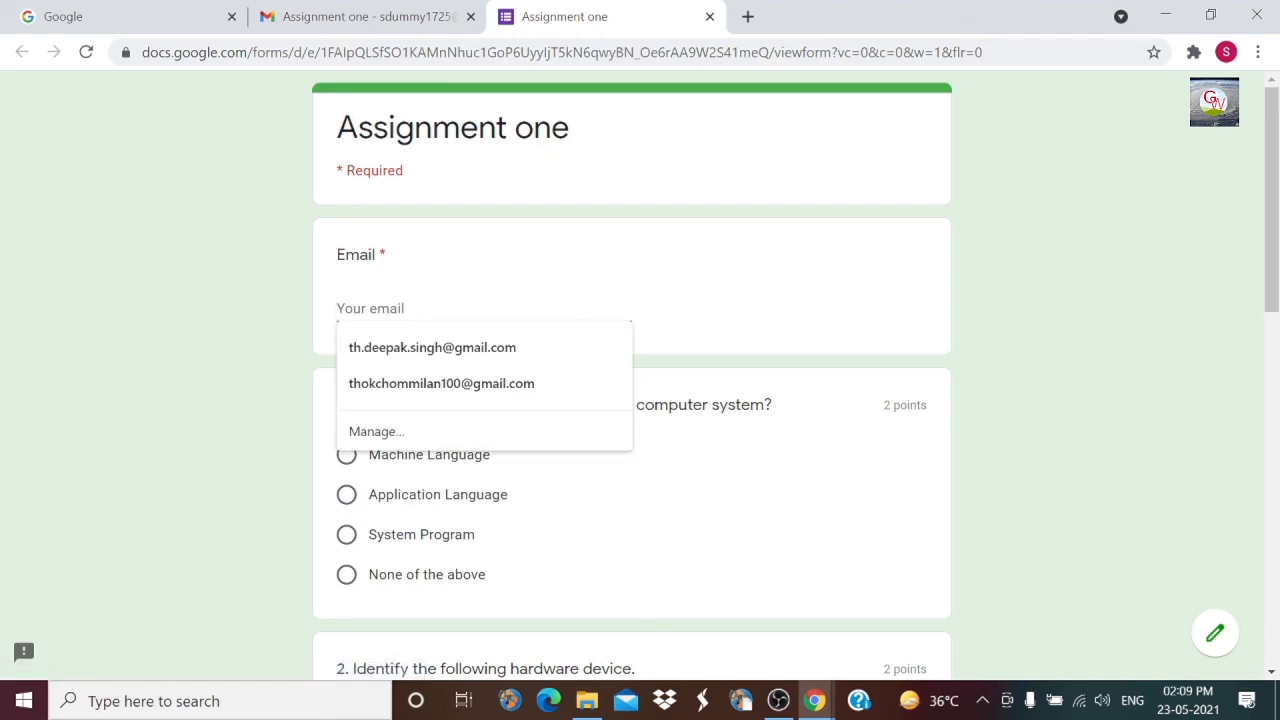
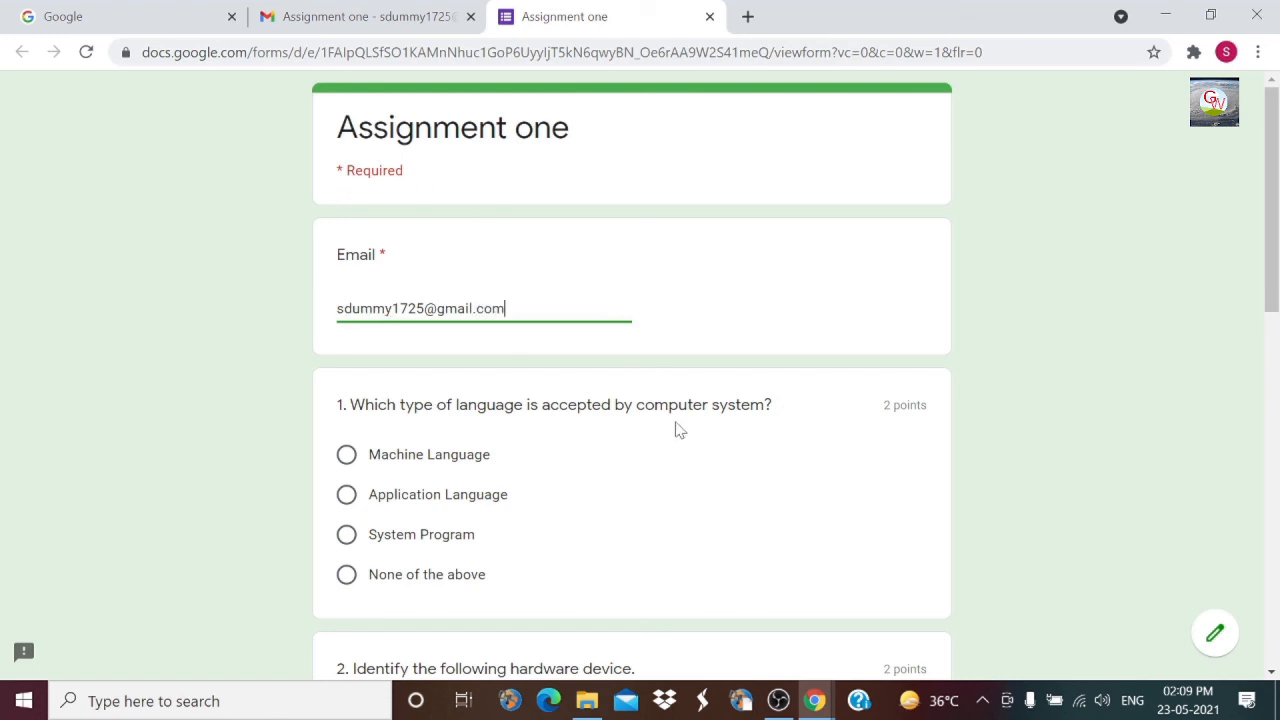
{"action": "scroll", "coordinate": [612, 395], "scroll_direction": "down", "scroll_amount": 3}
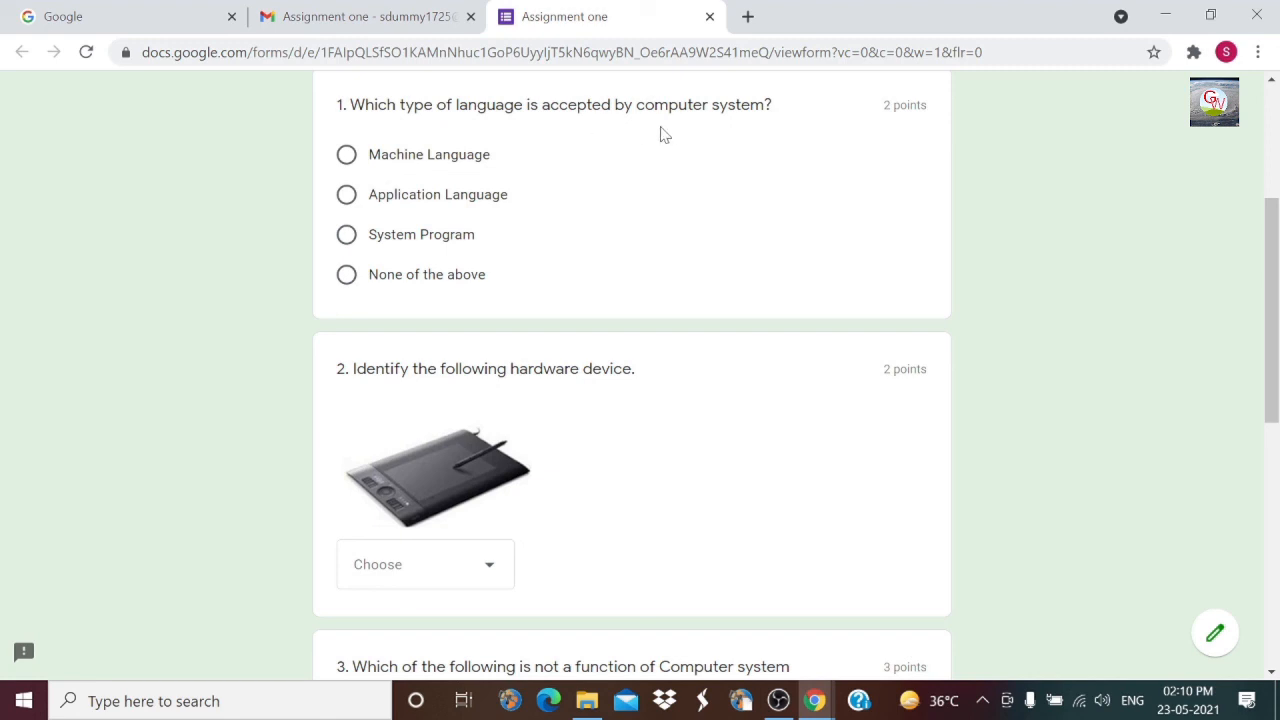
Step: Answer question 1 with Machine Language, type the software definition, and submit the quiz
{"action": "left_click", "coordinate": [346, 154]}
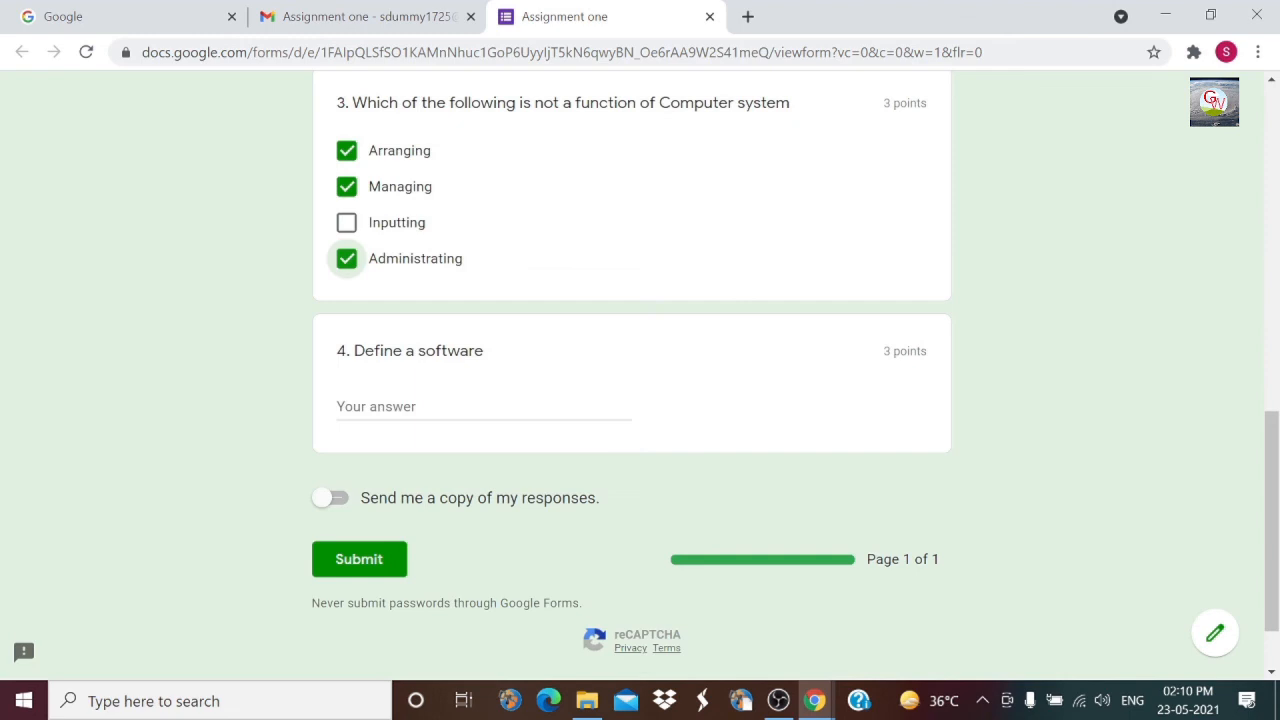
{"action": "key", "text": "Tab"}
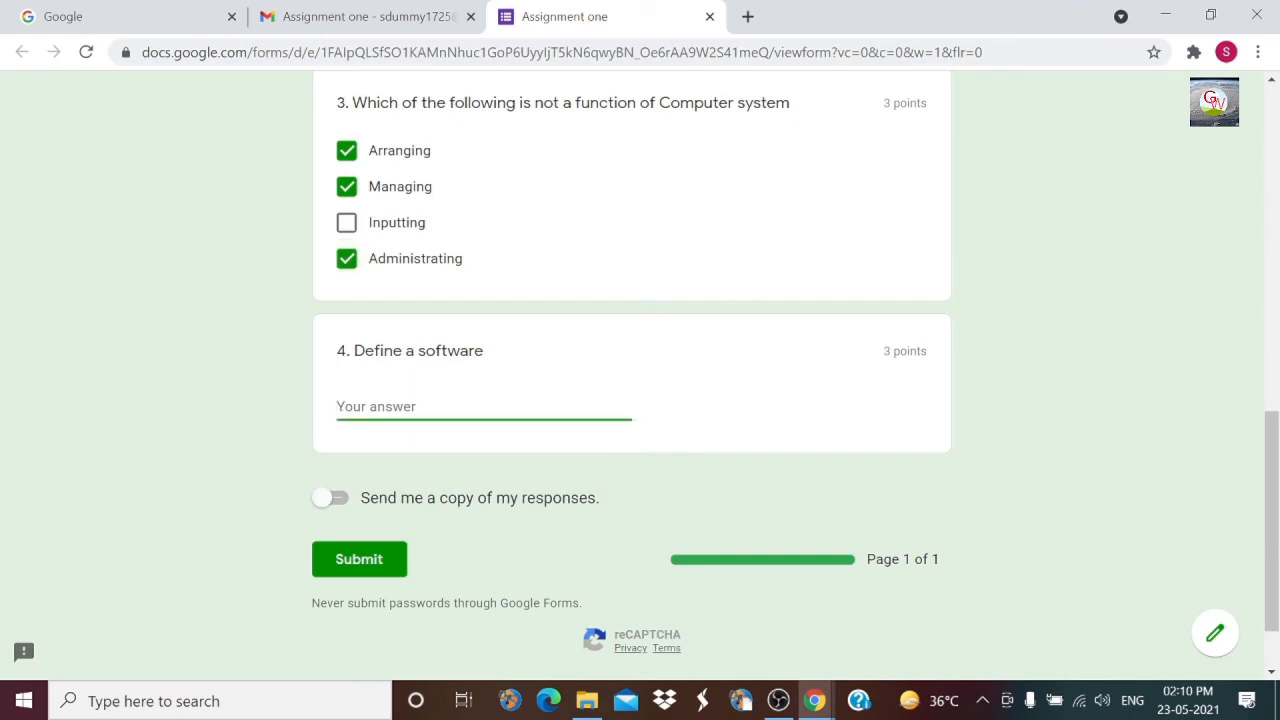
{"action": "type", "text": "It si"}
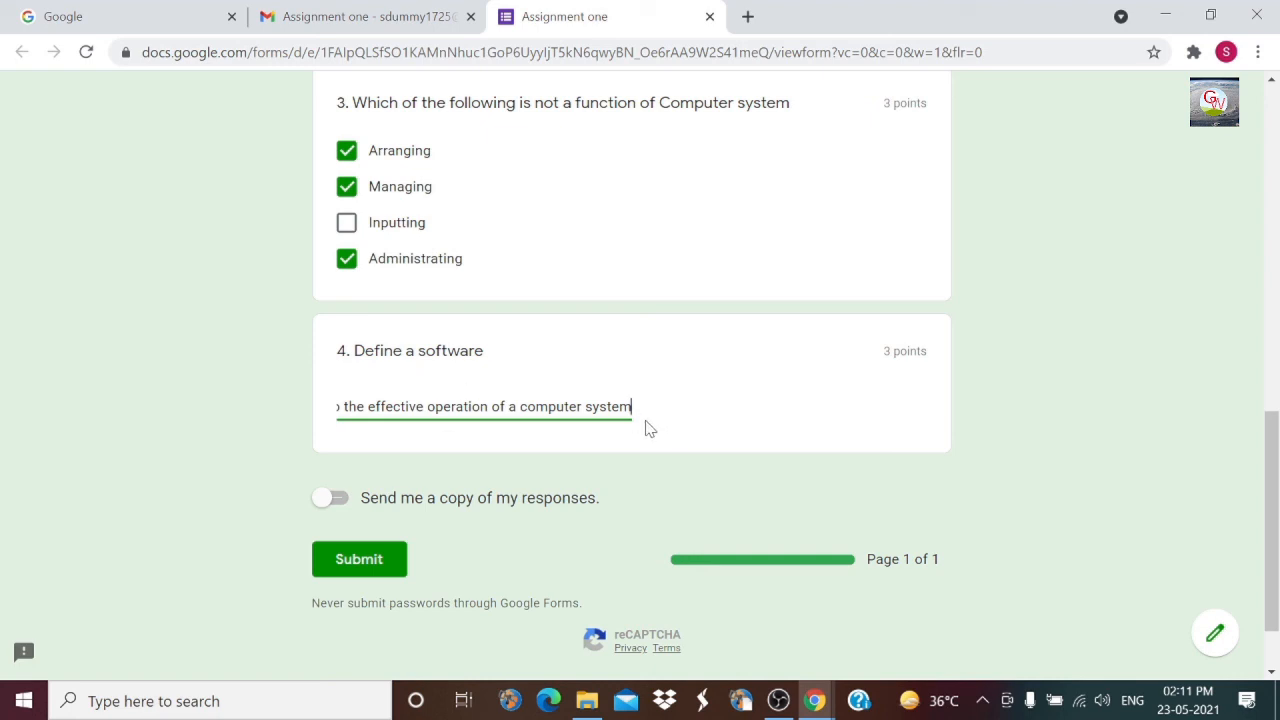
{"action": "left_click", "coordinate": [357, 561]}
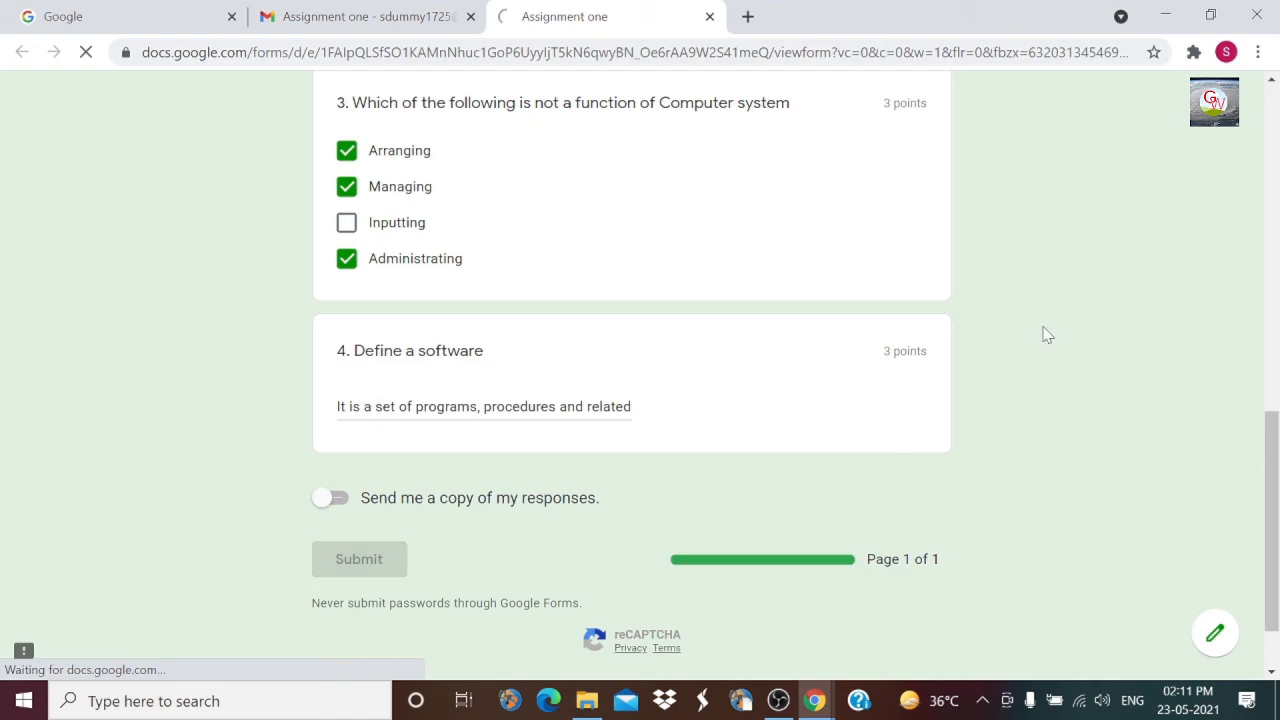